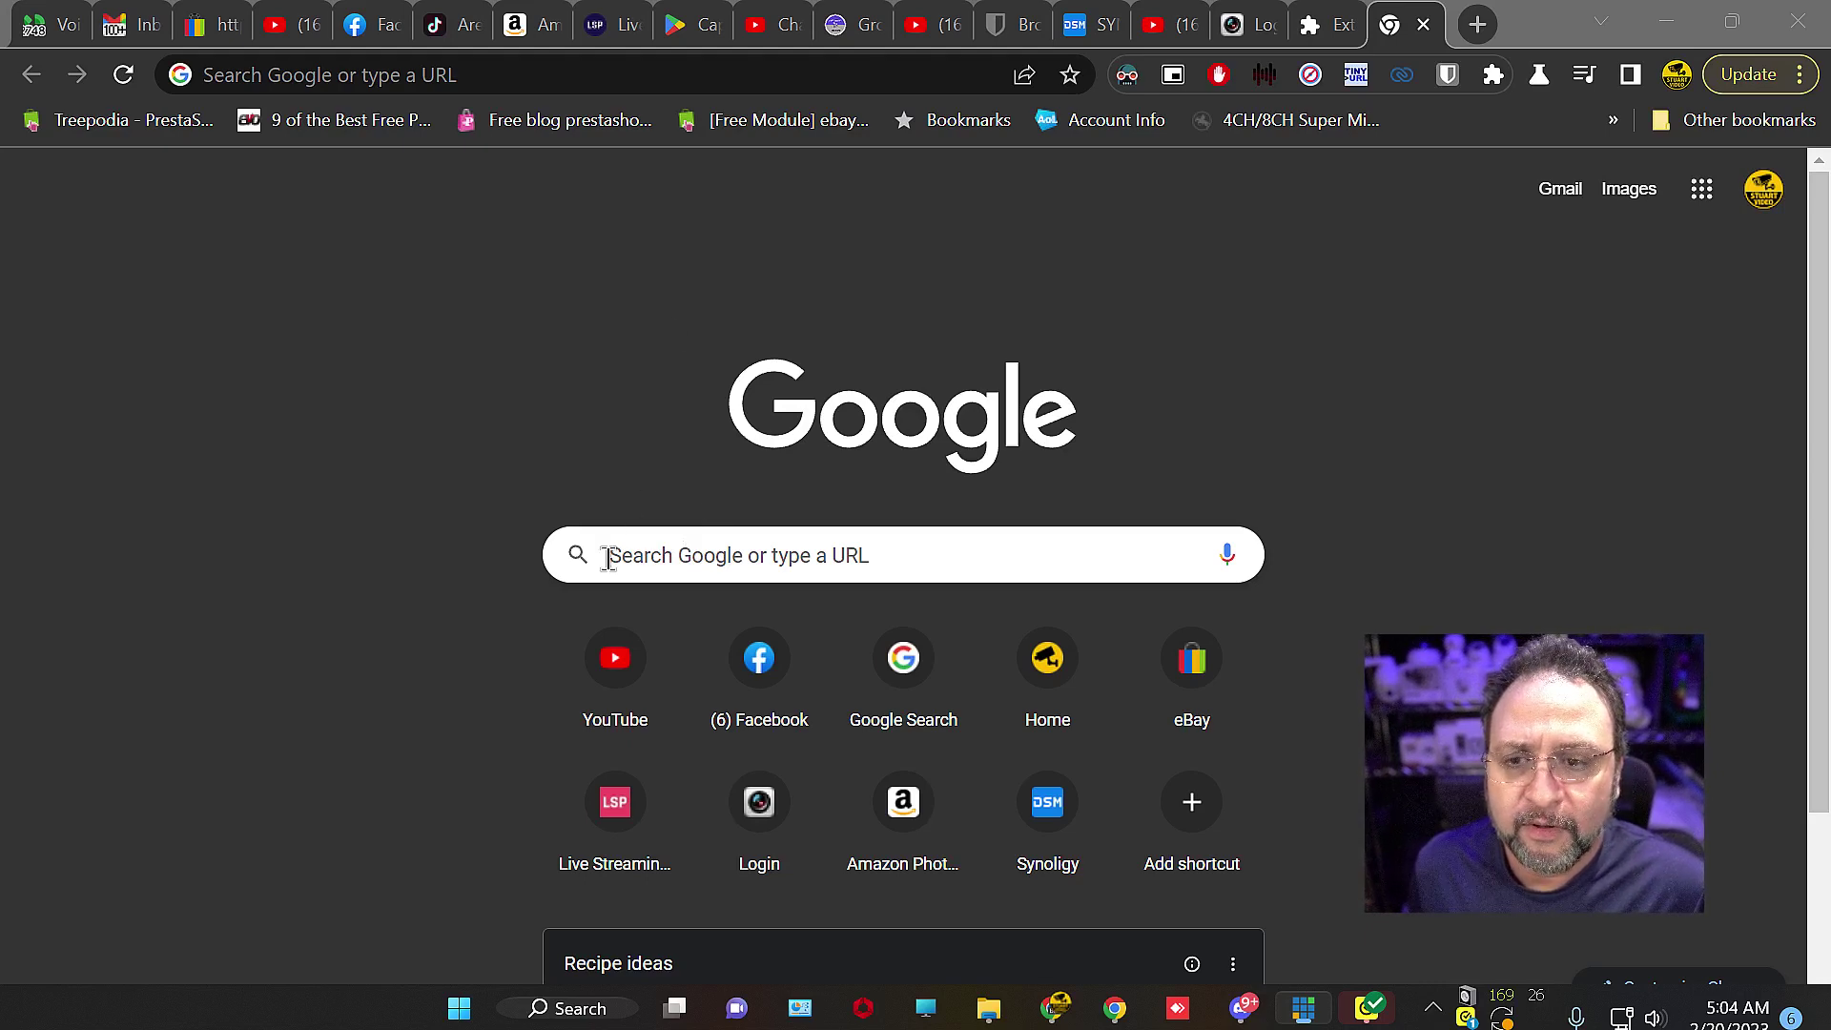
left_click(471, 73)
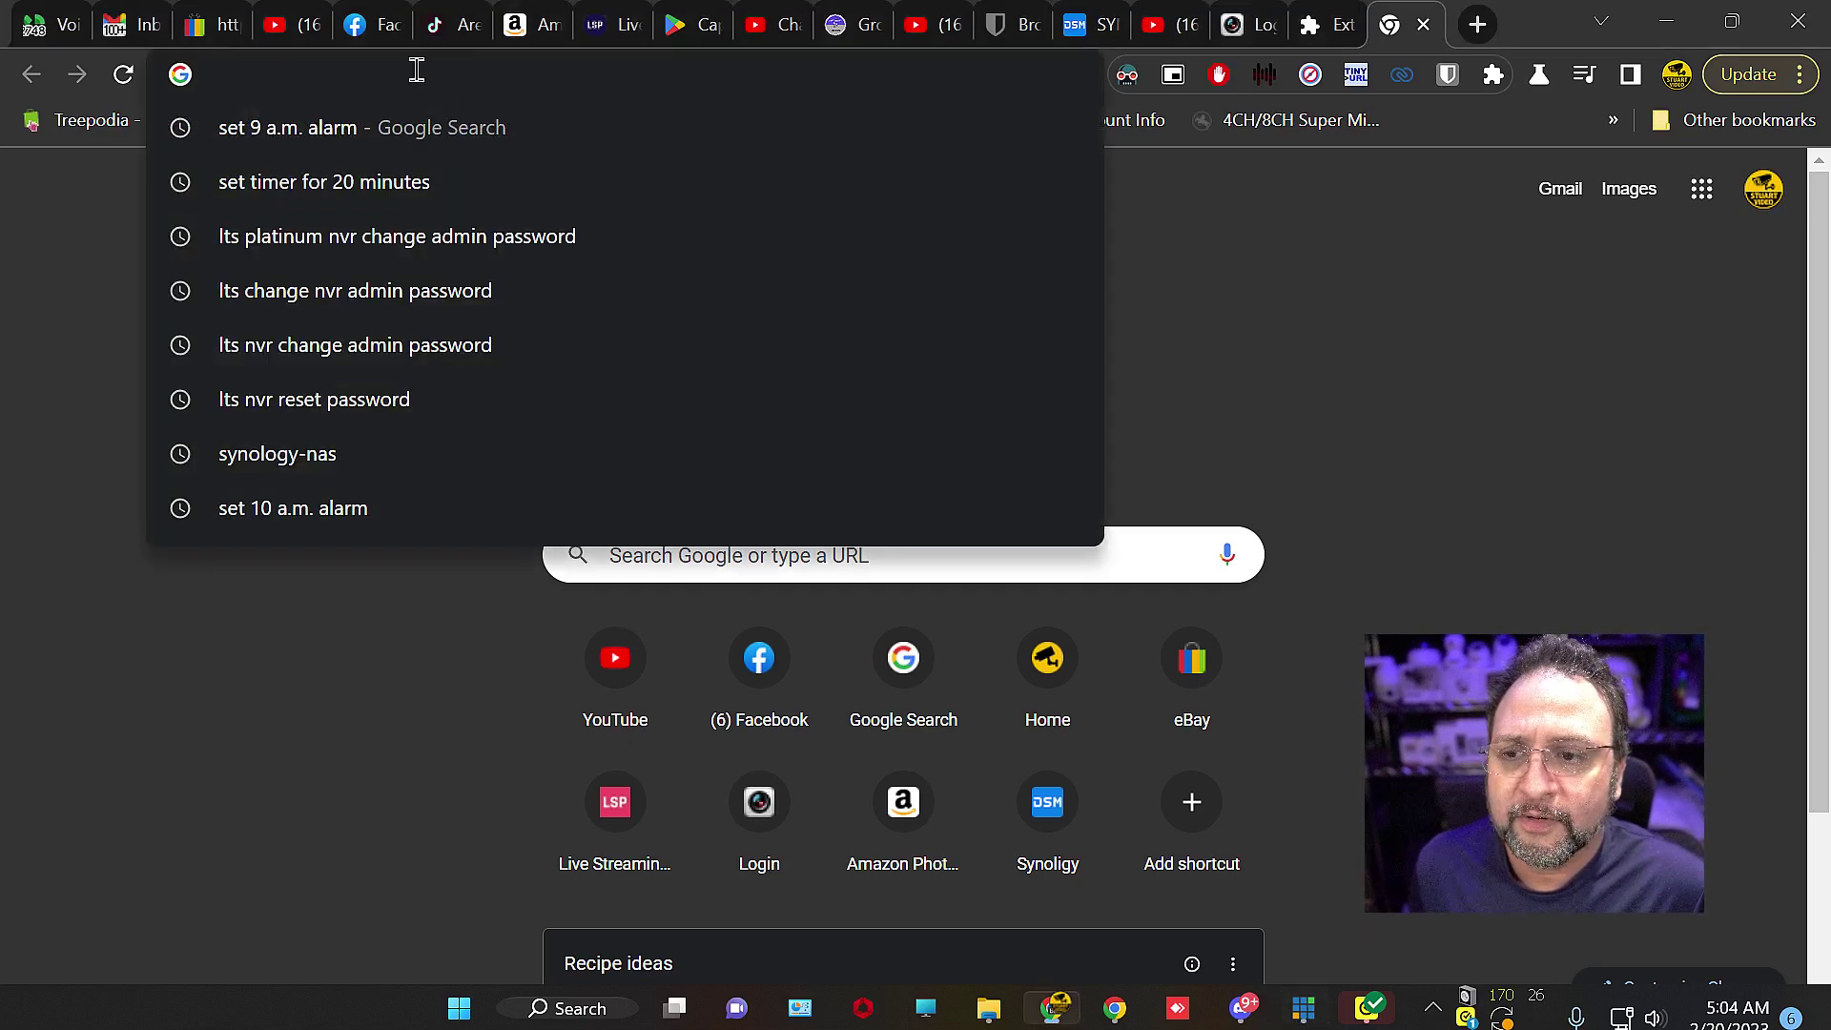
right_click(243, 75)
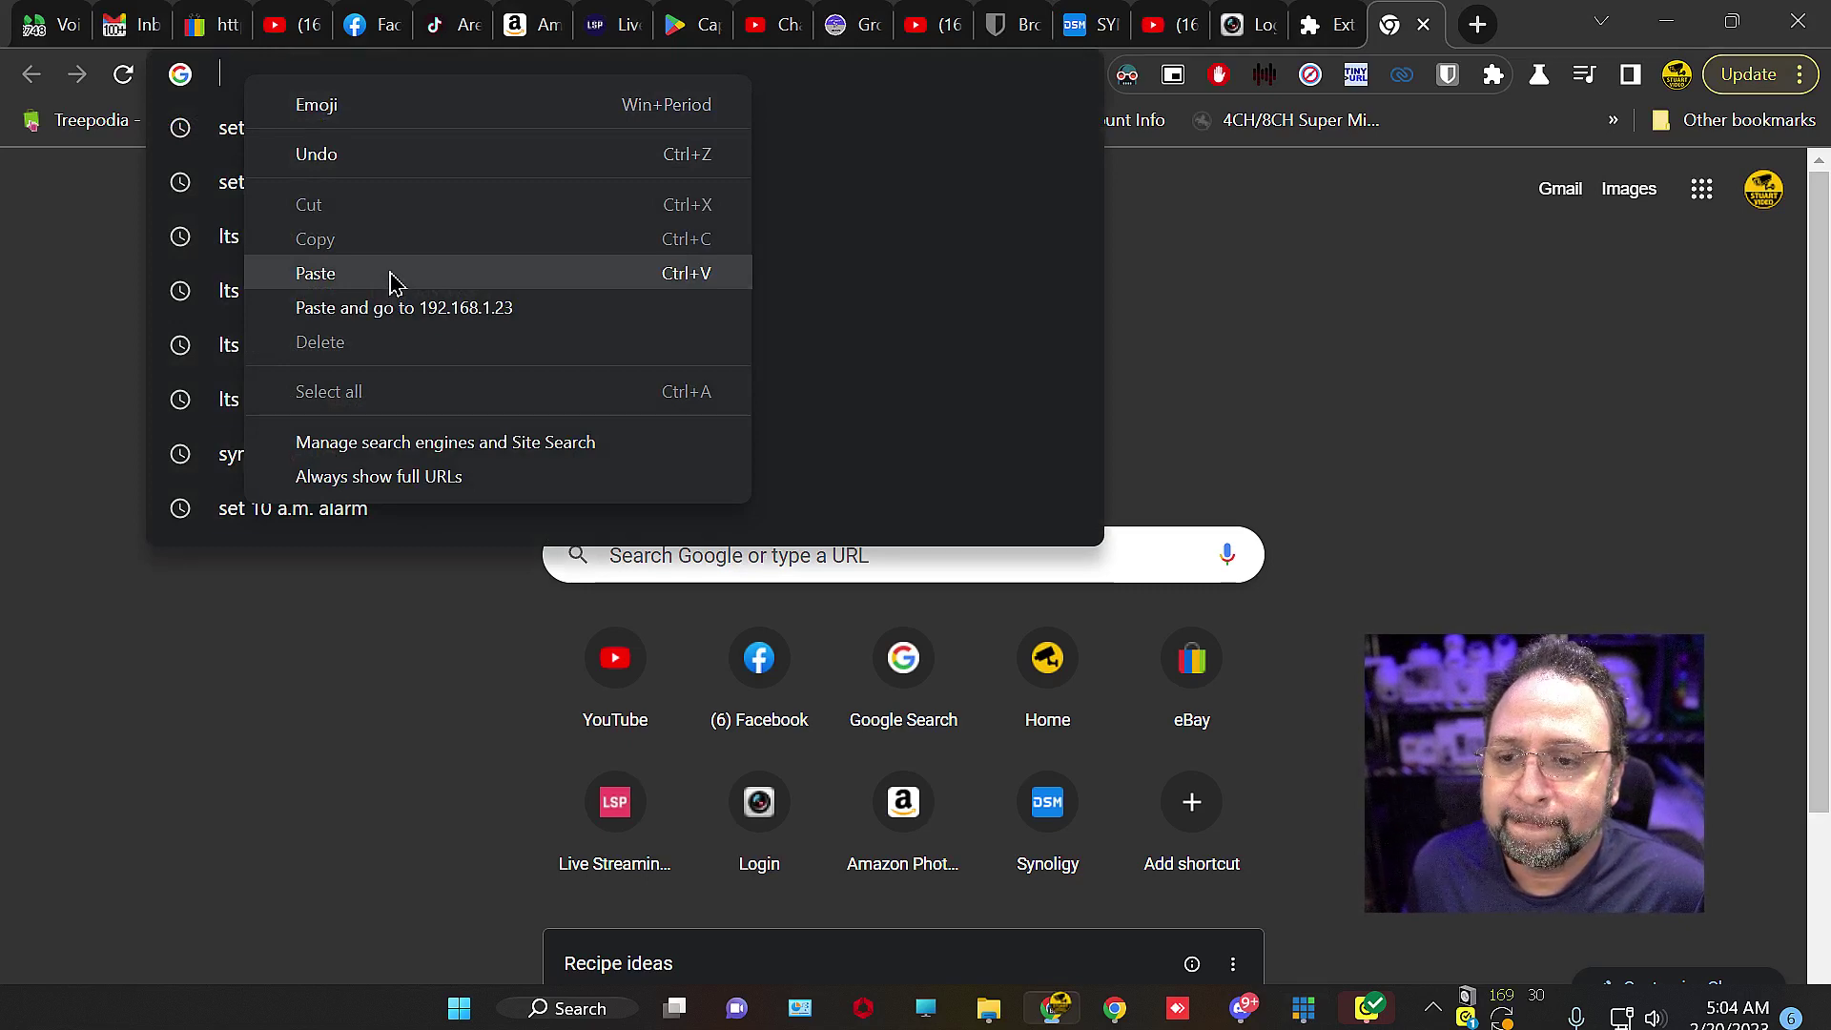
left_click(315, 274)
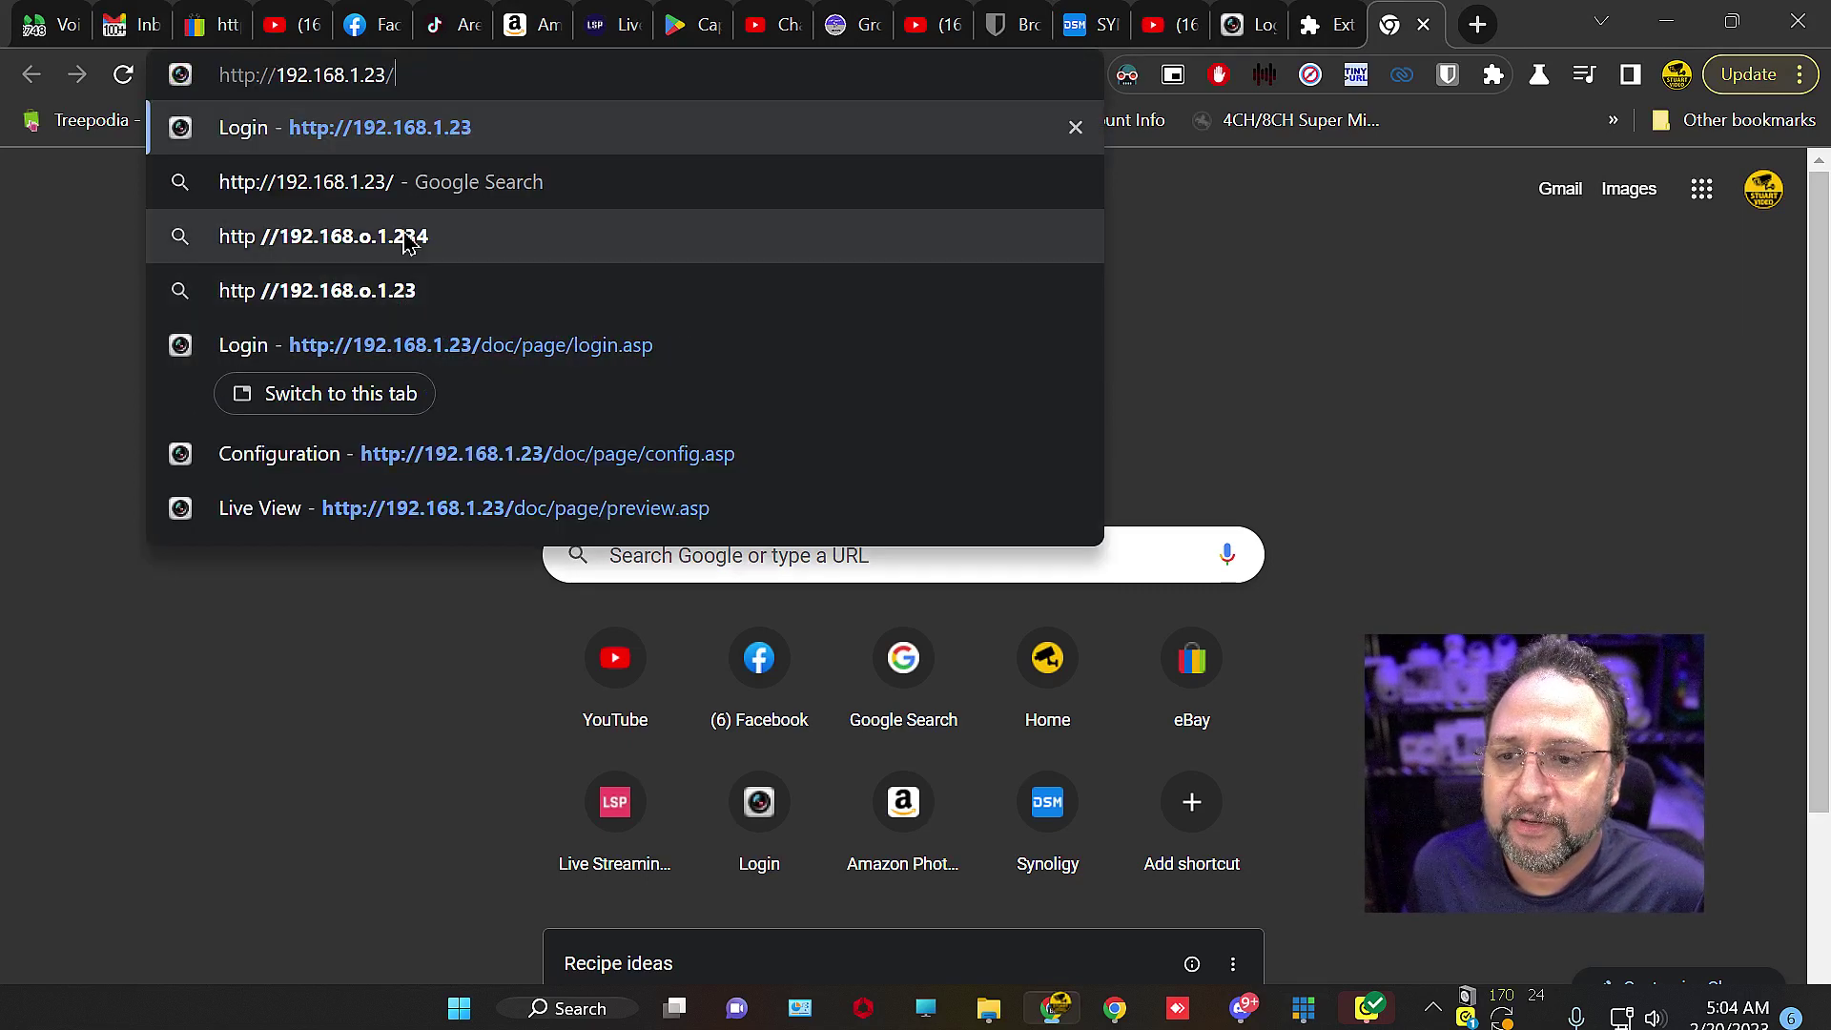
left_click(1216, 344)
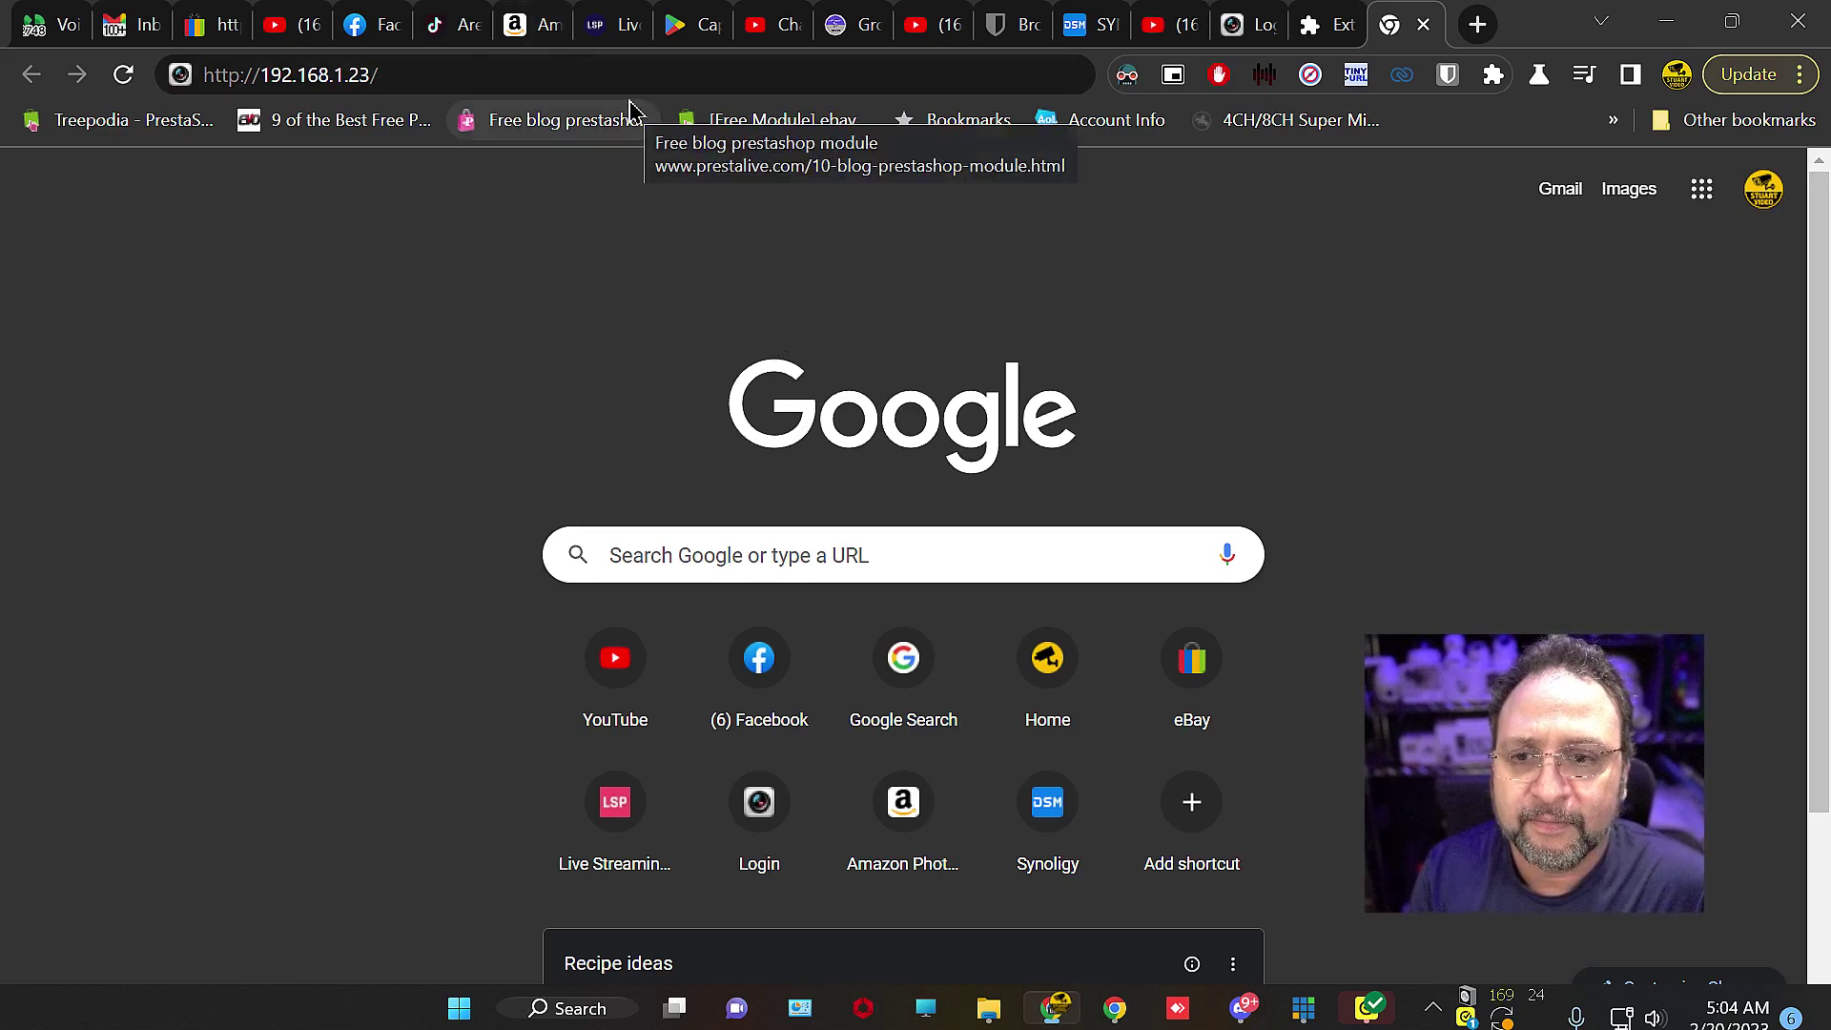
left_click(516, 77)
left_click(528, 76)
Load the NVR login page and log in with user name admin and the account password
key("Return")
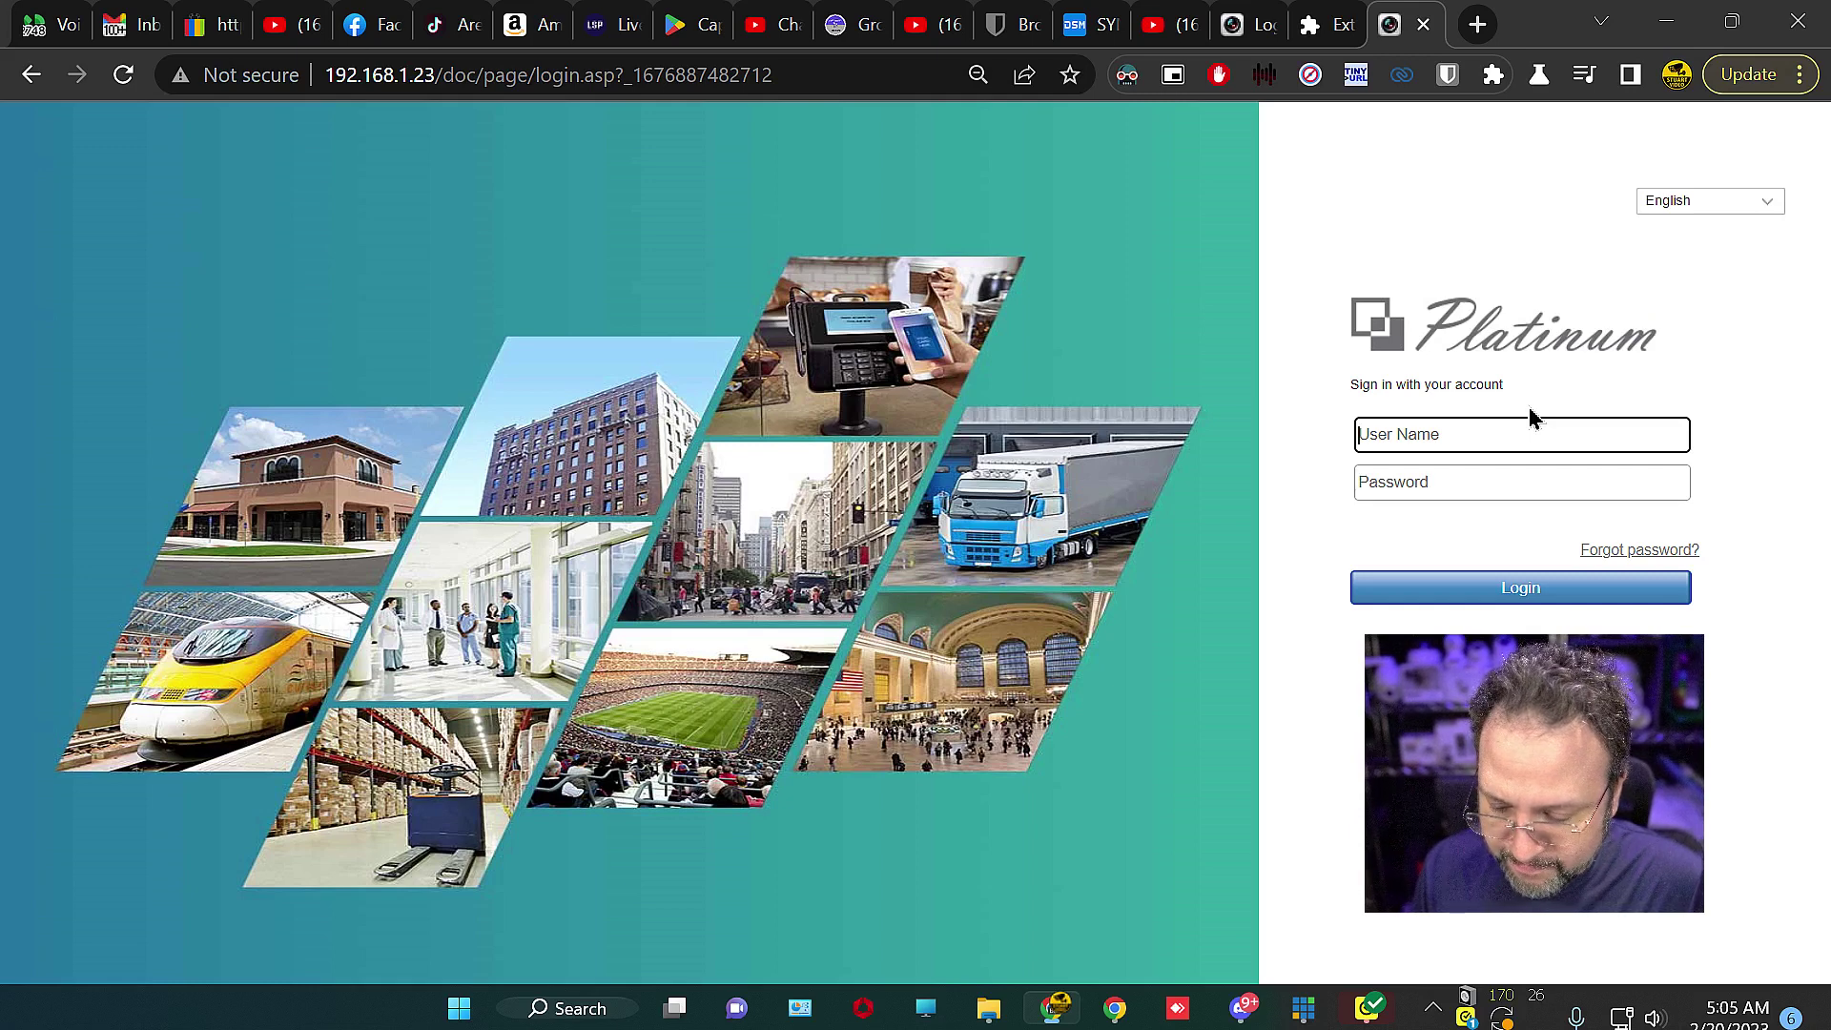
type("admin")
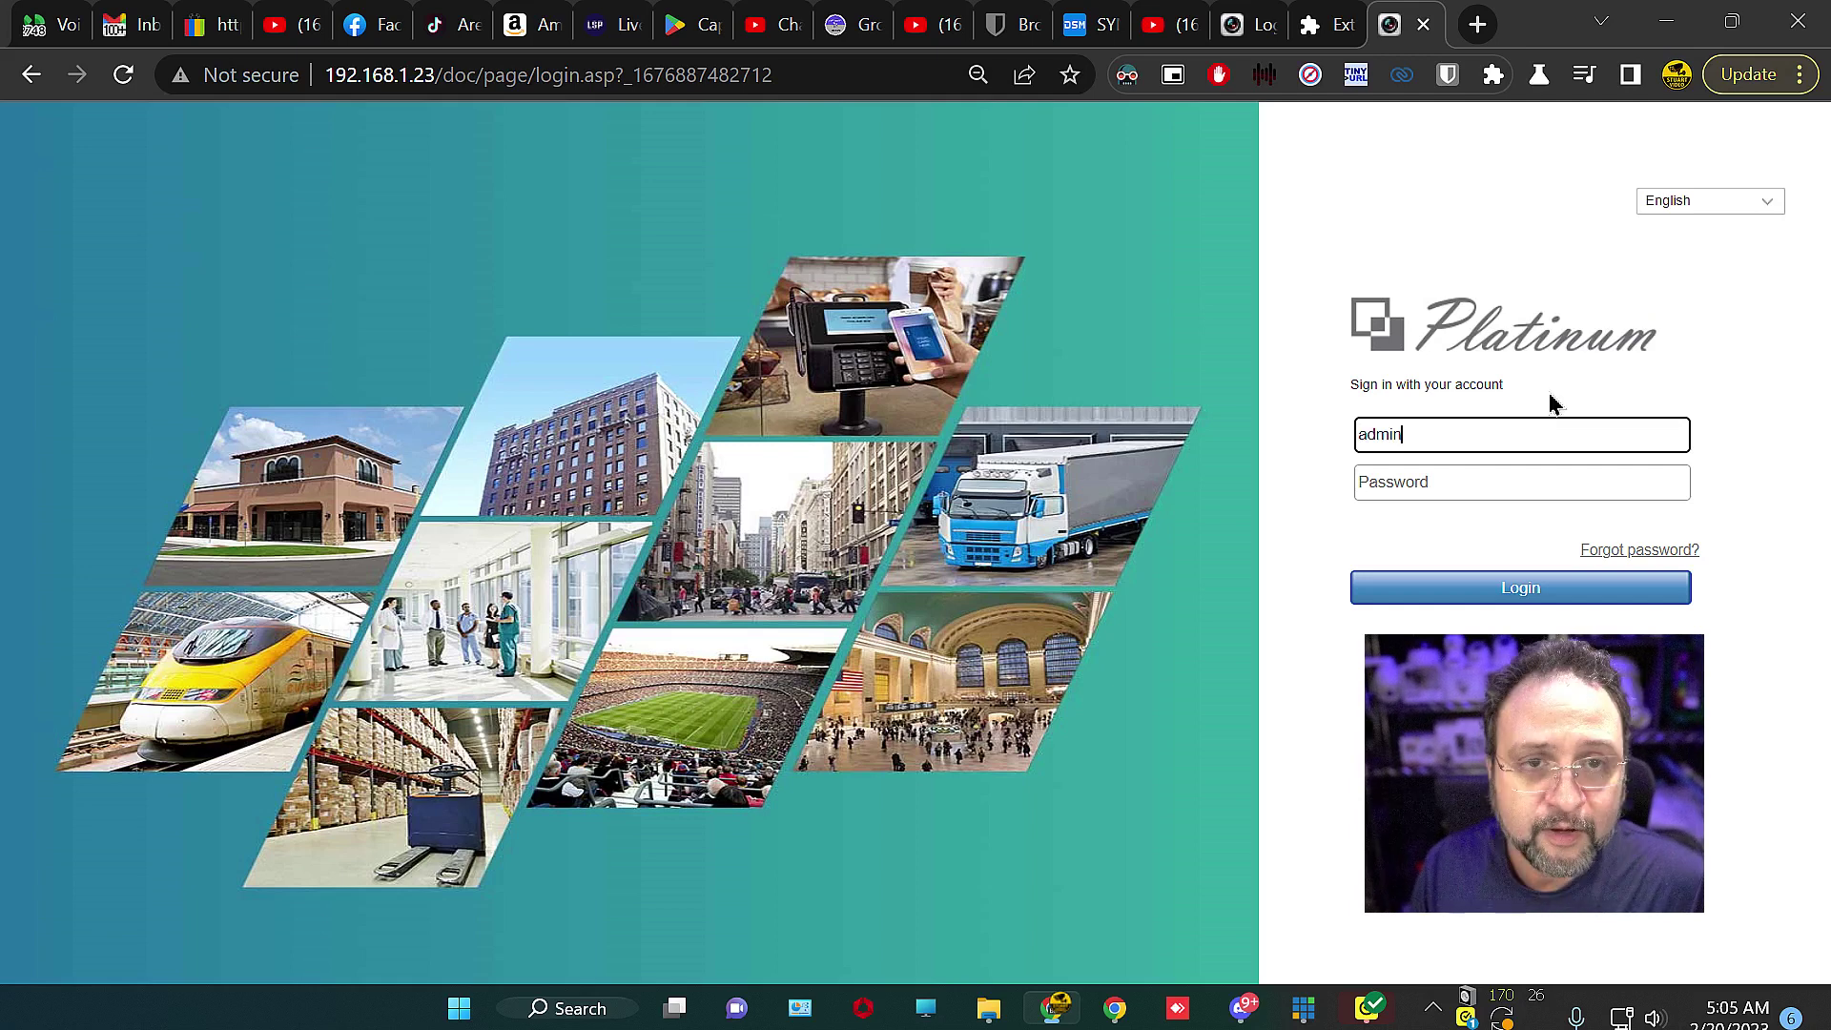
left_click(1498, 482)
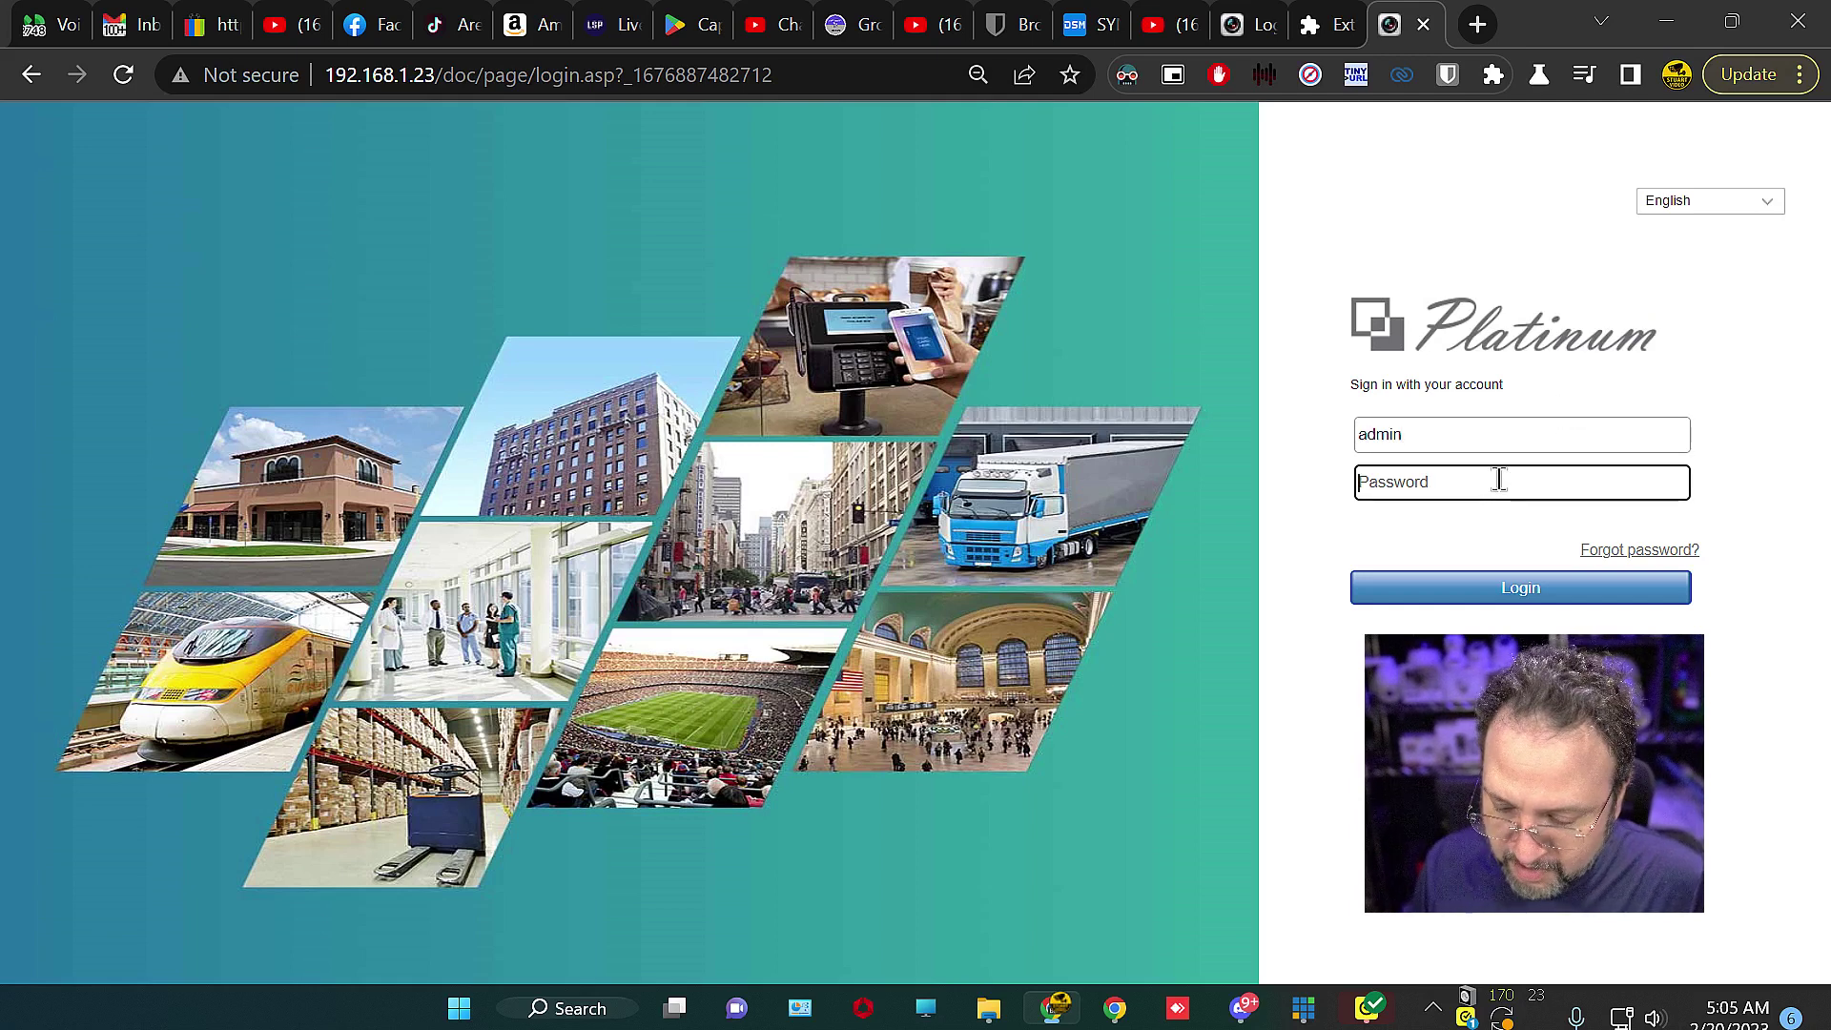
type("a")
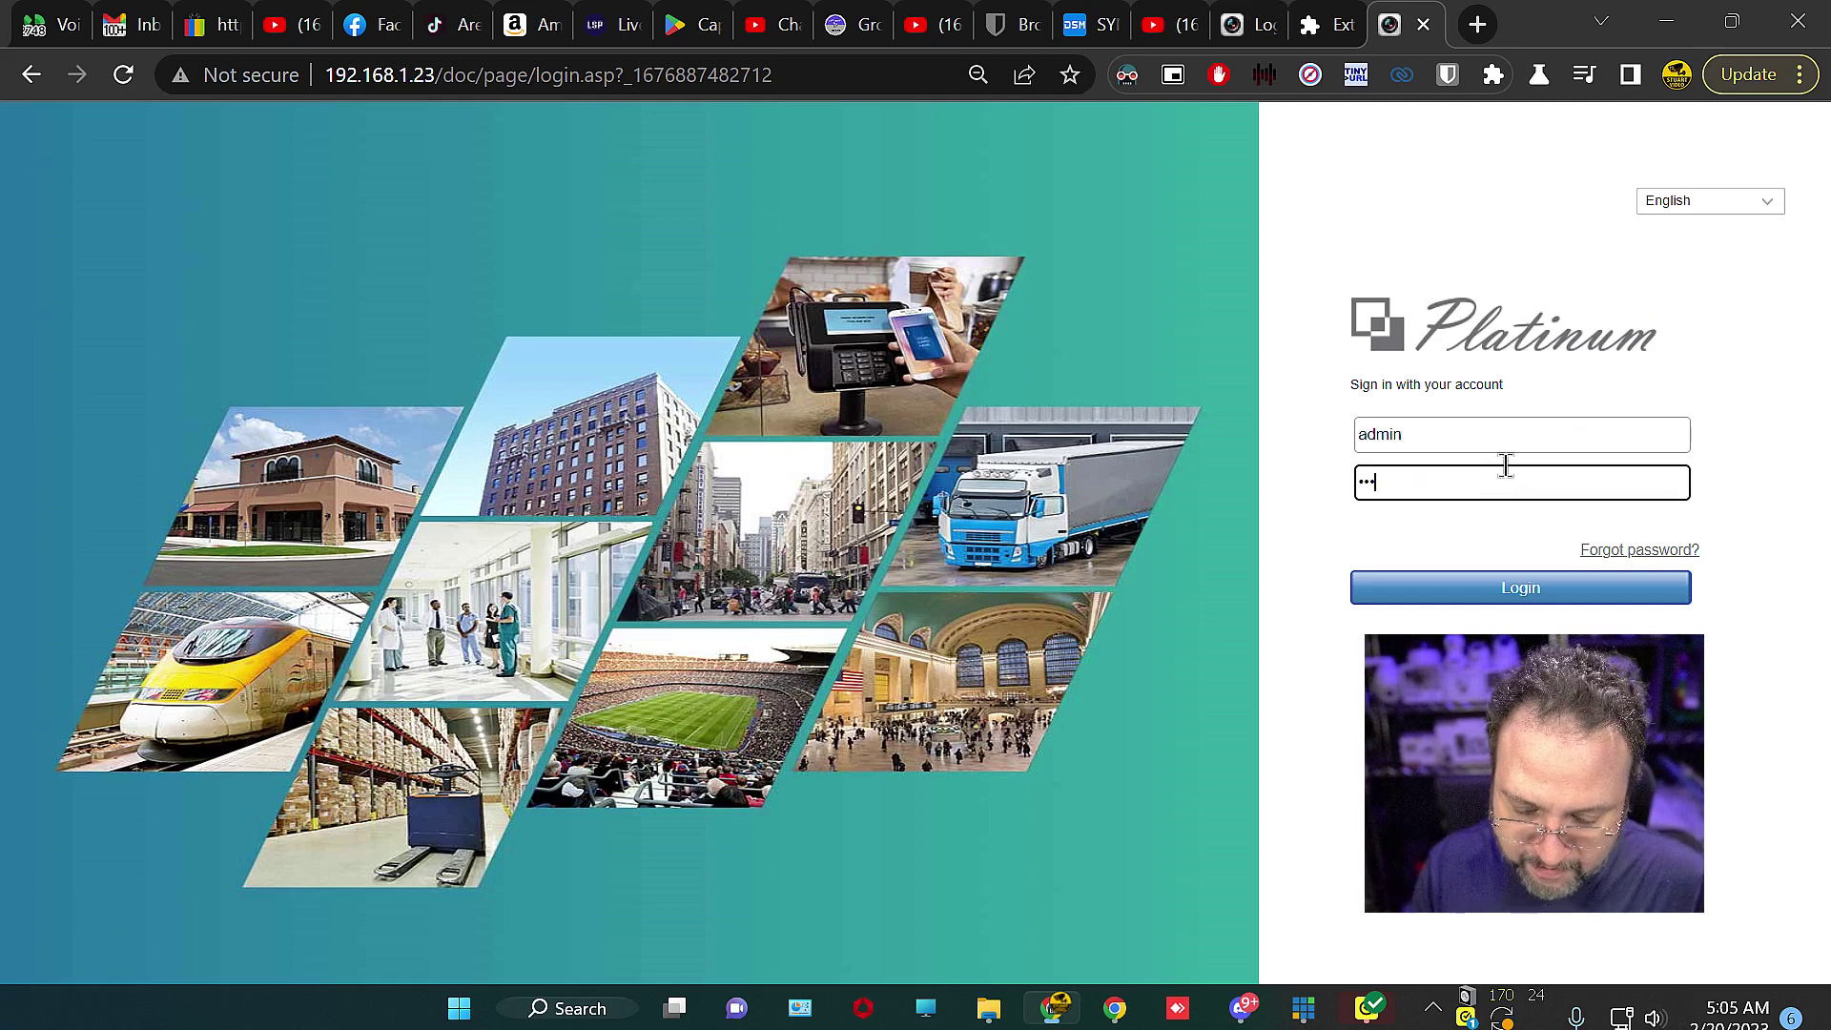
type("*")
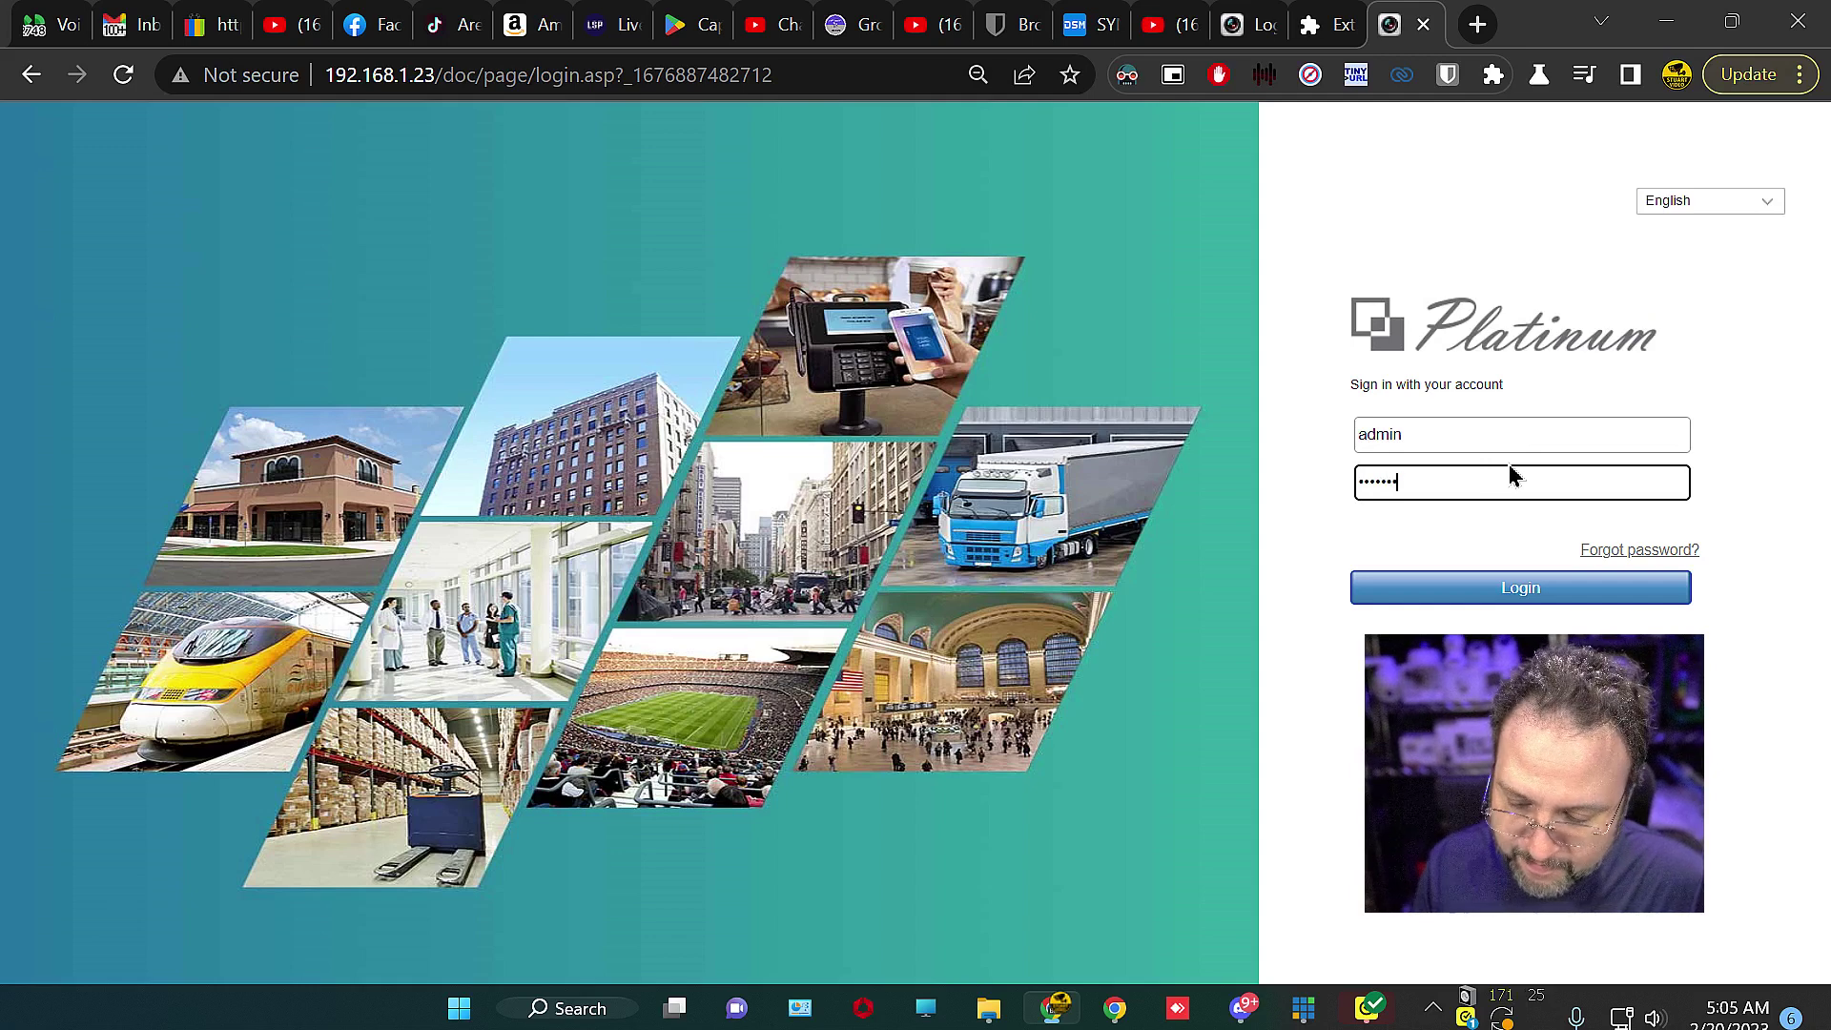
type("*")
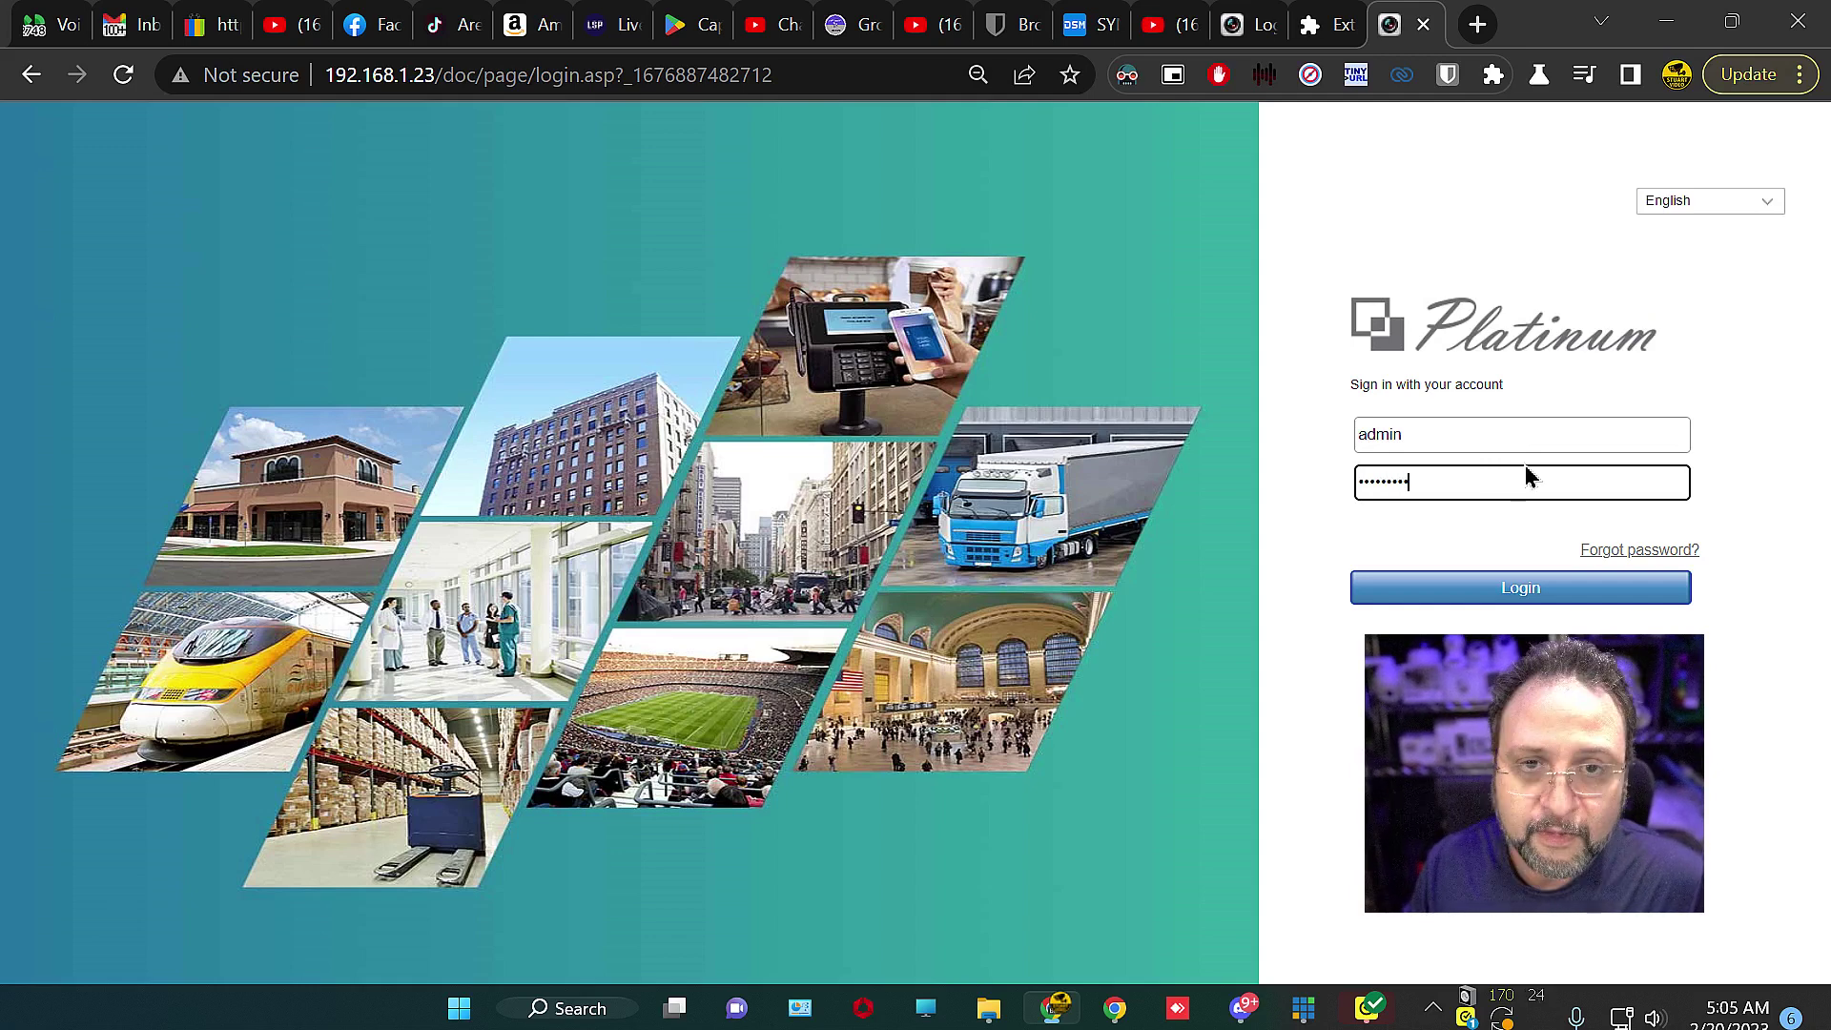
left_click(1566, 588)
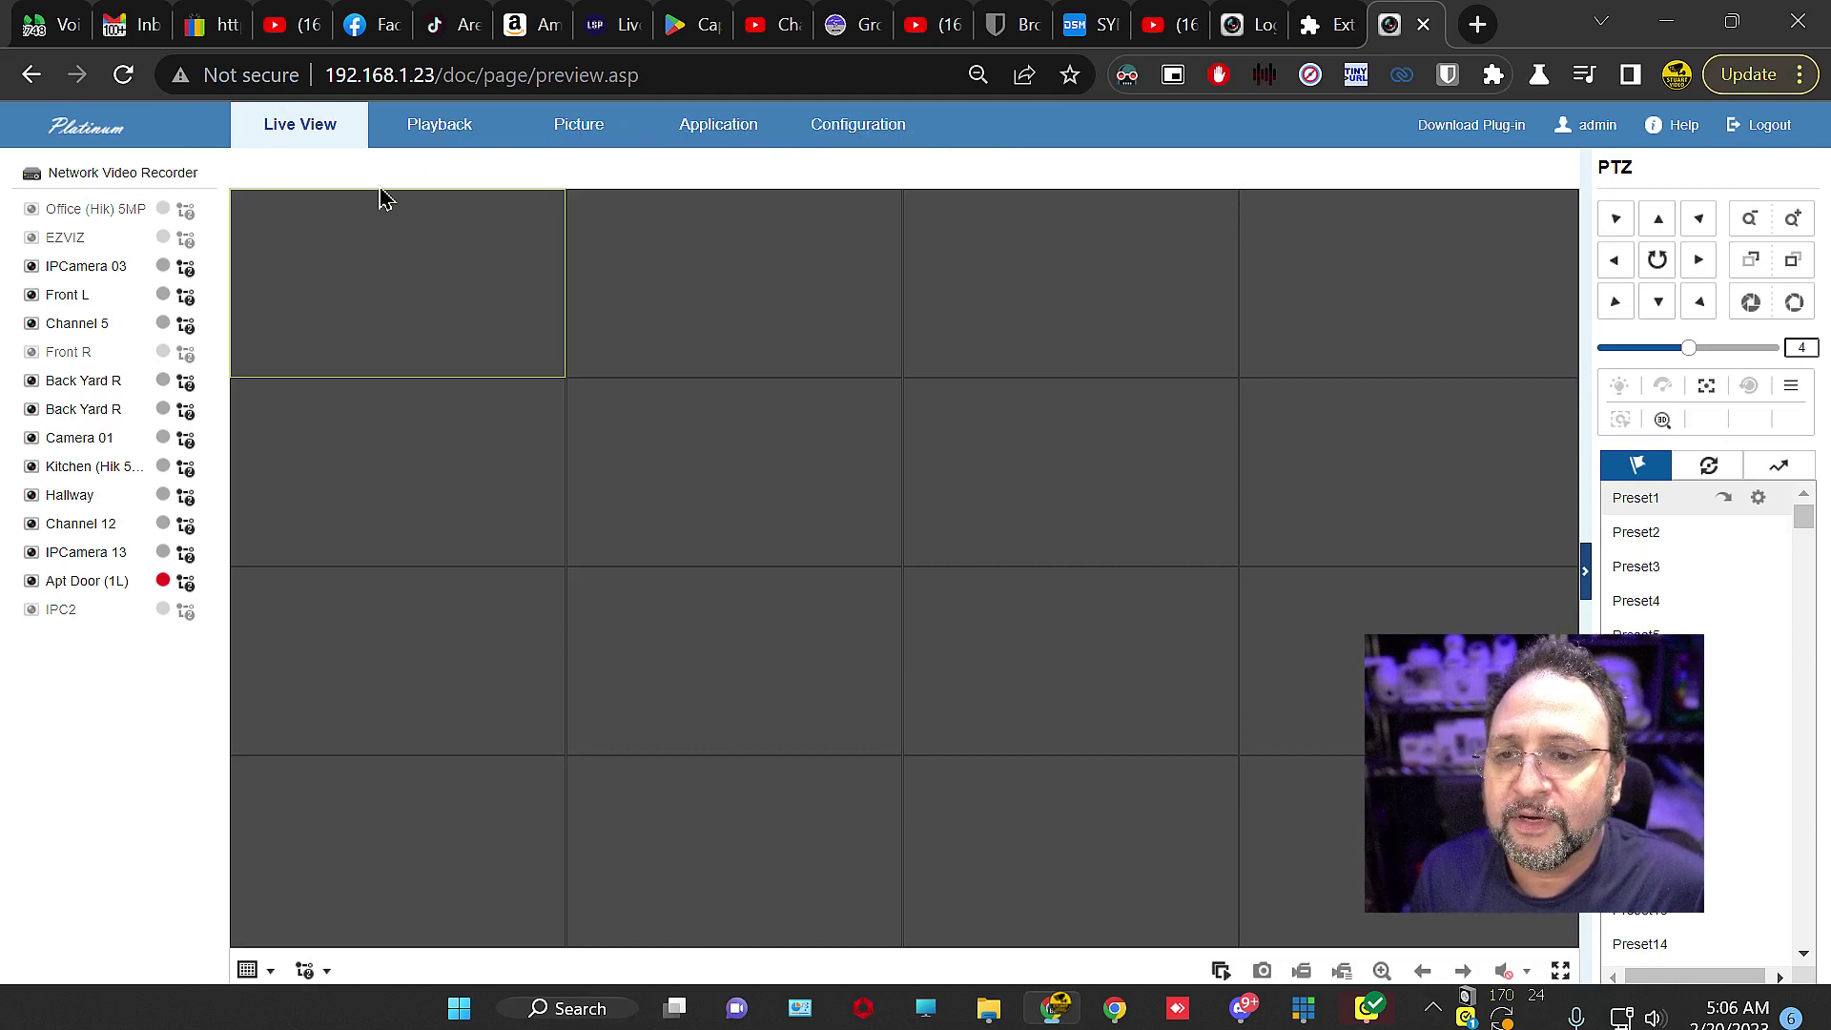
Go to Configuration > System > User Management and select the admin row among the three accounts
left_click(857, 133)
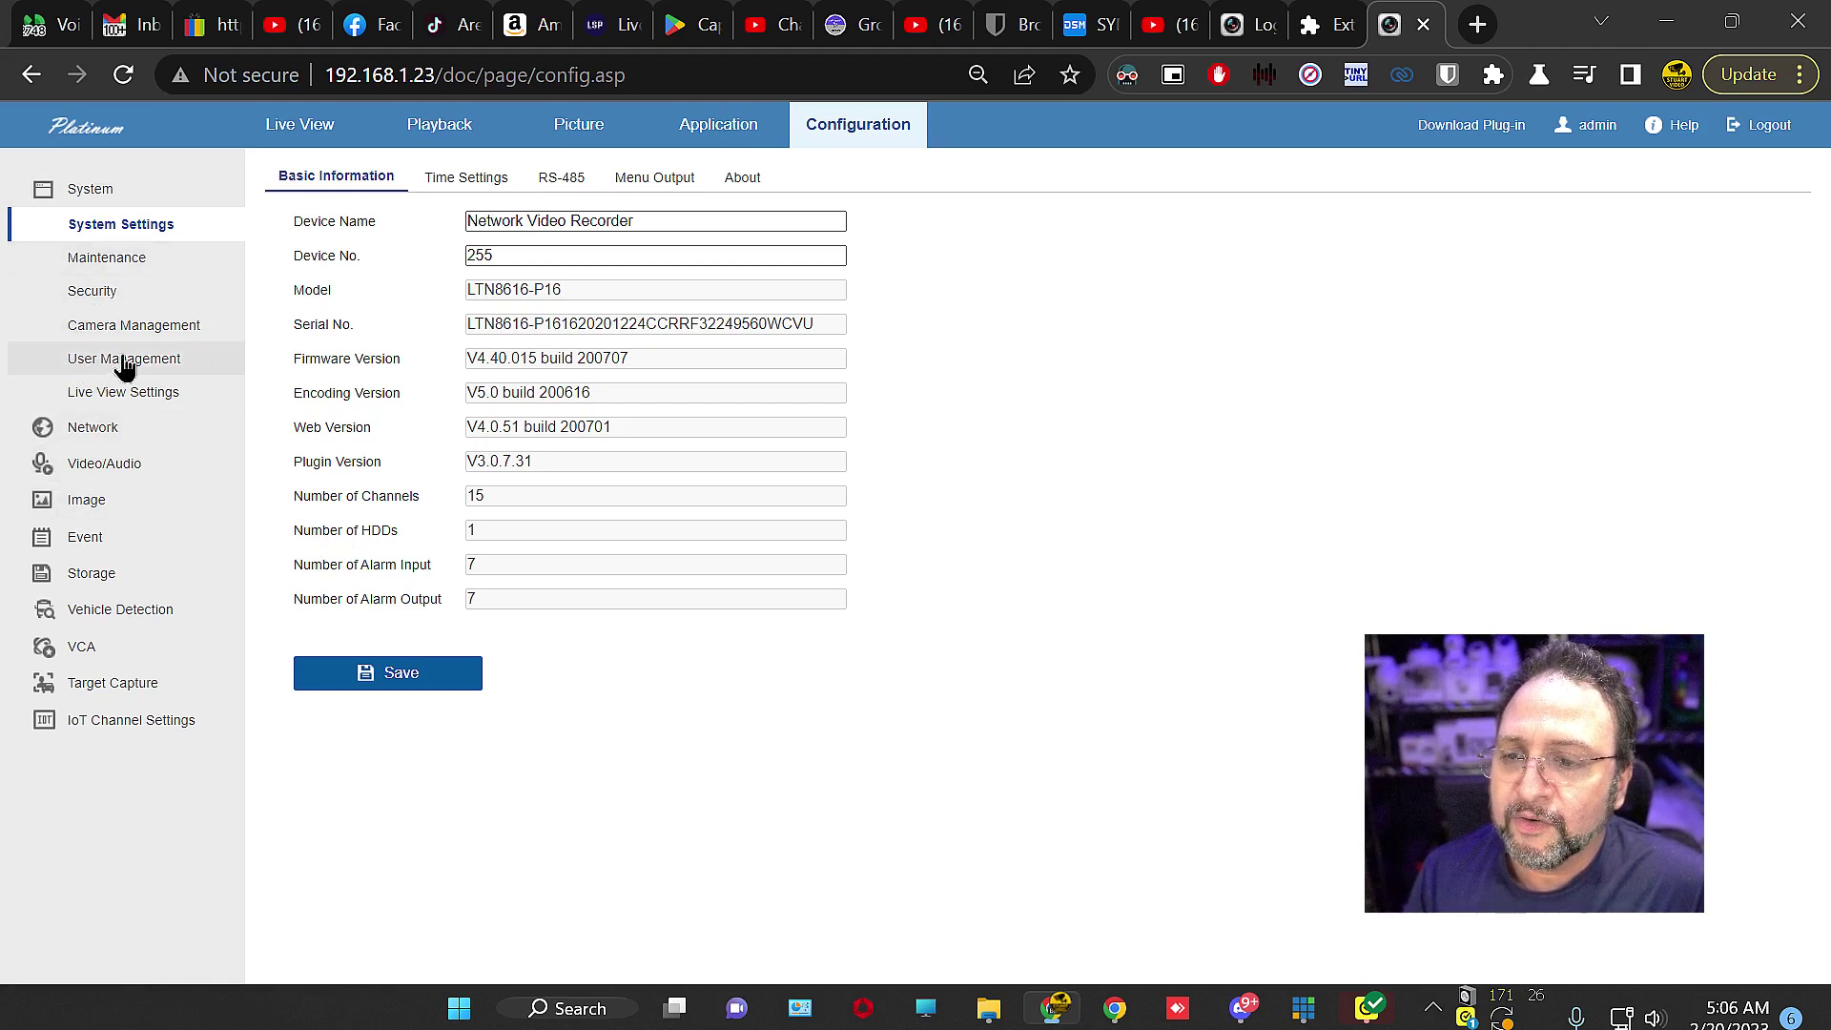
left_click(129, 367)
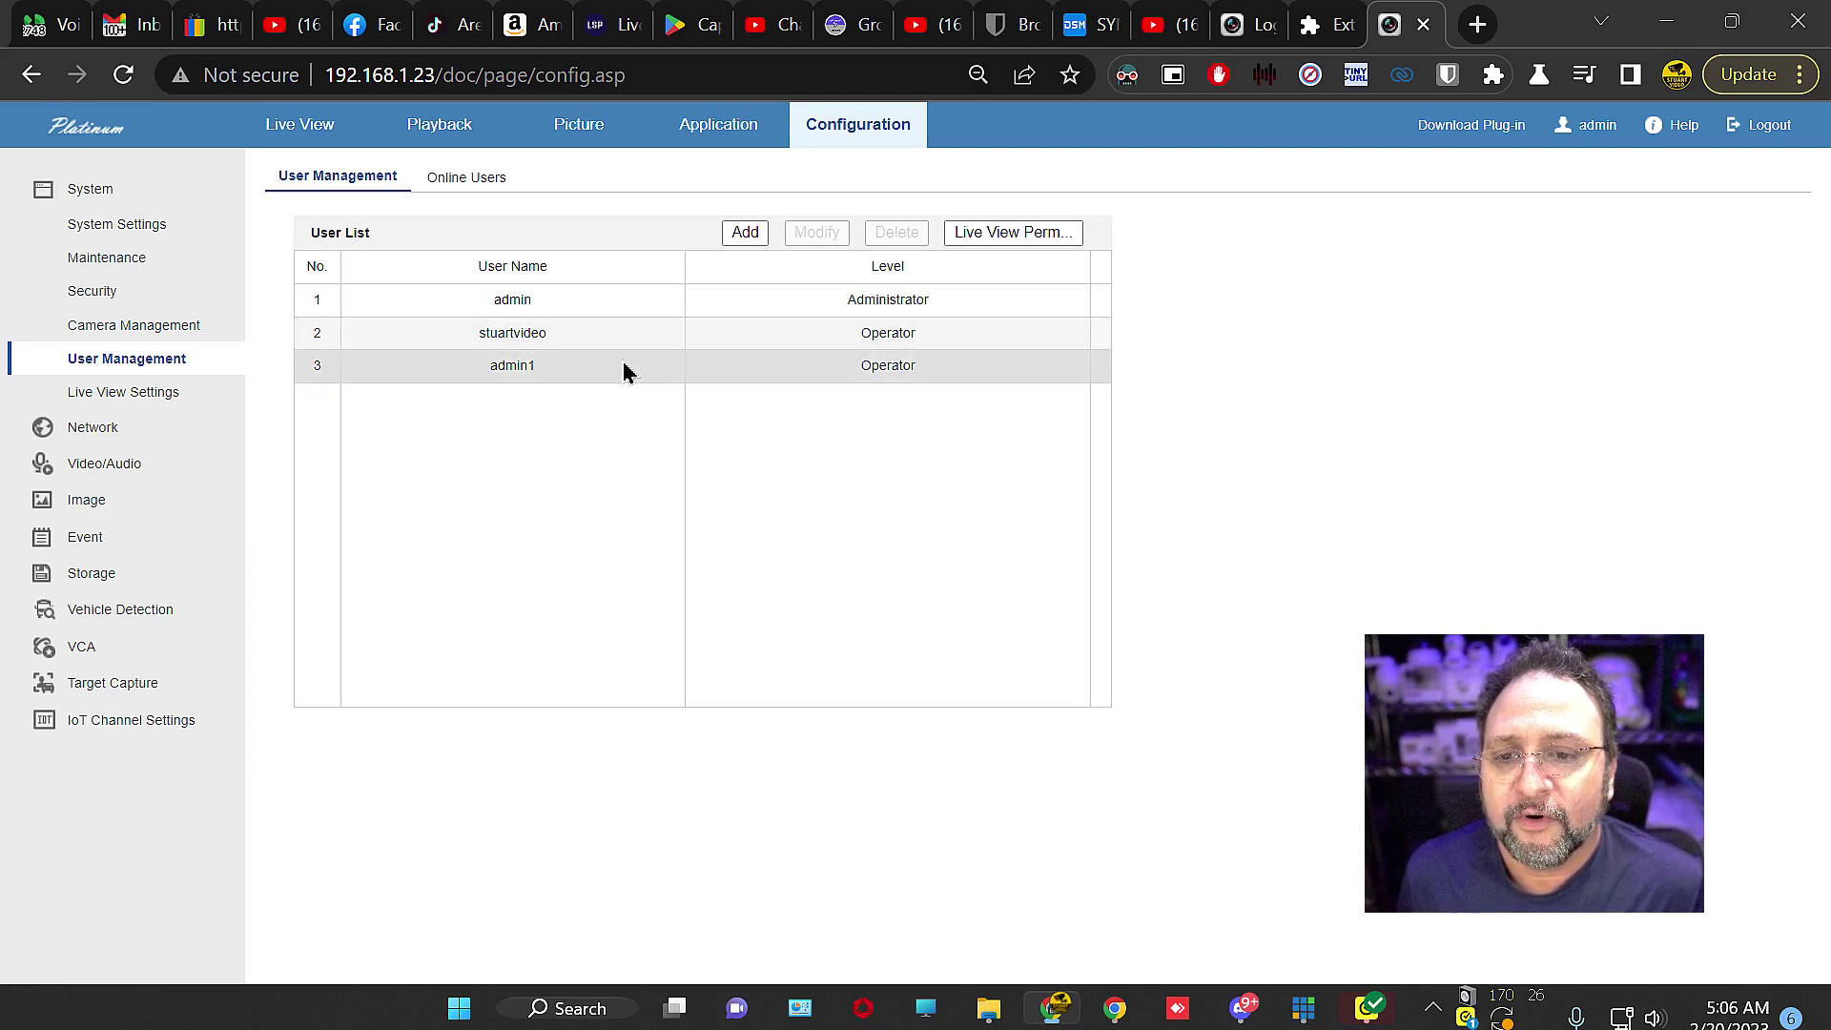
left_click(588, 303)
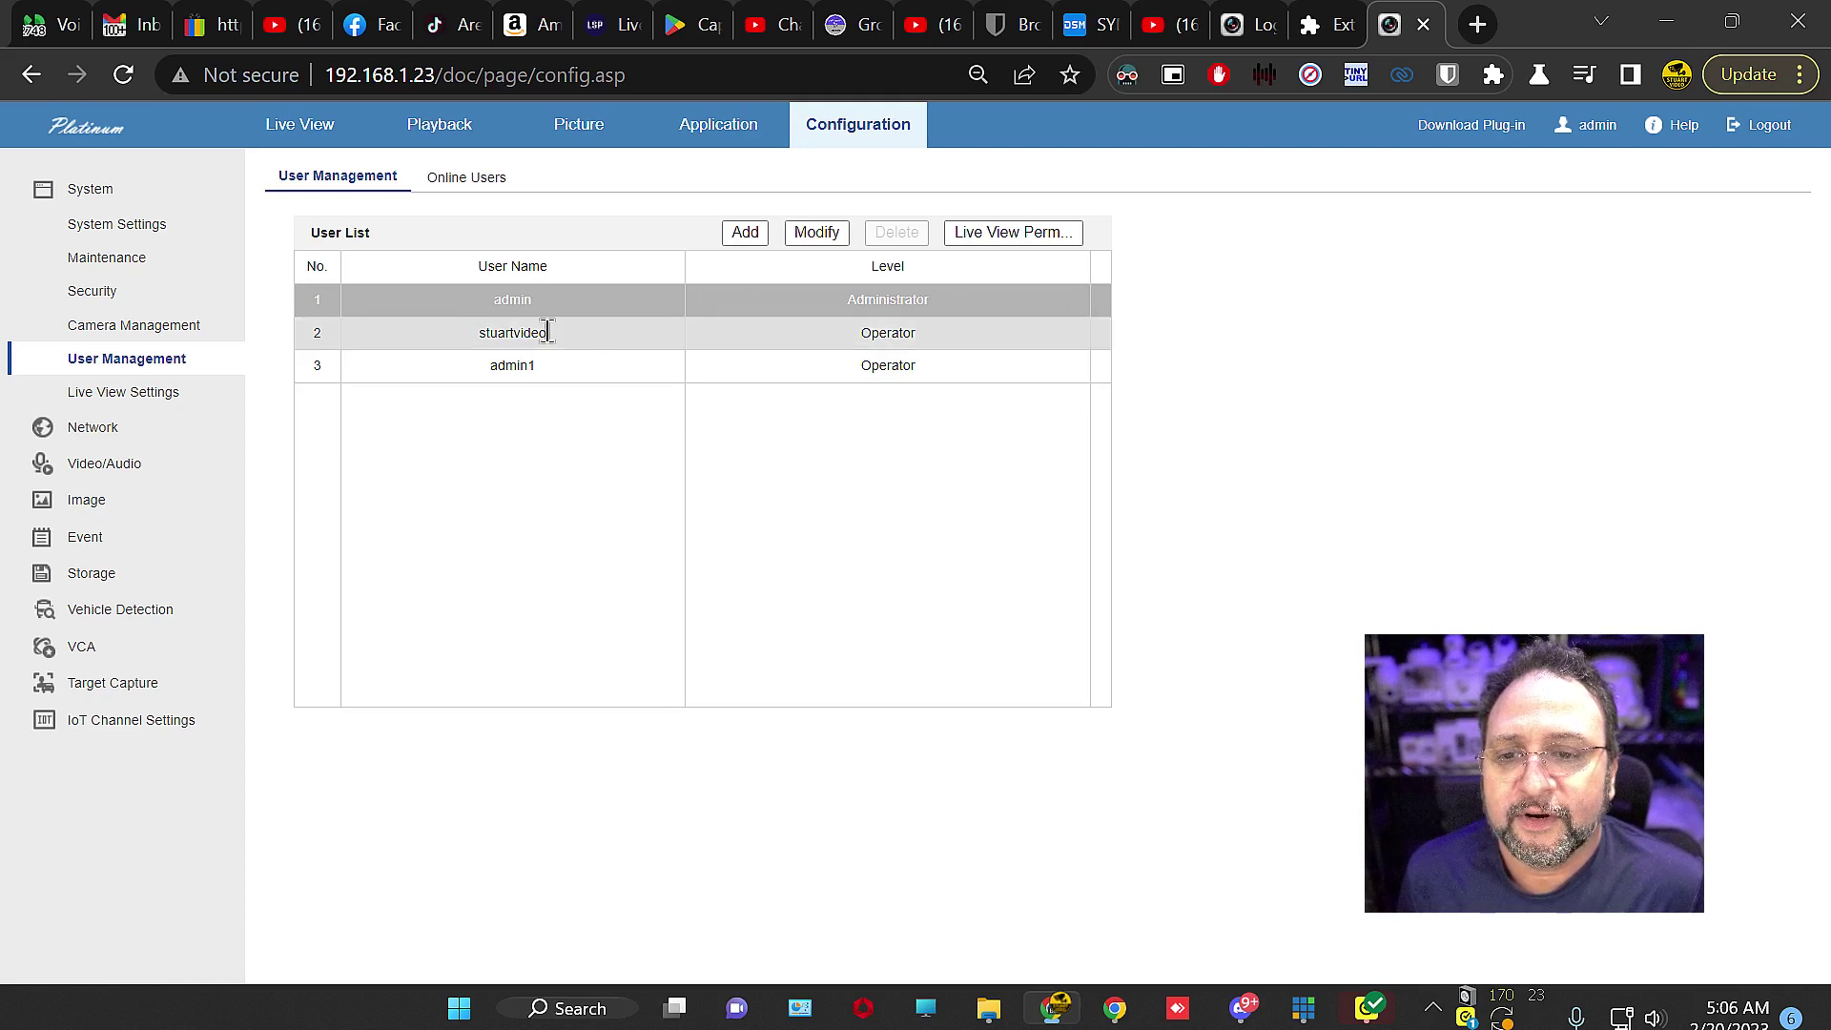
left_click(549, 333)
left_click(547, 367)
left_click(556, 303)
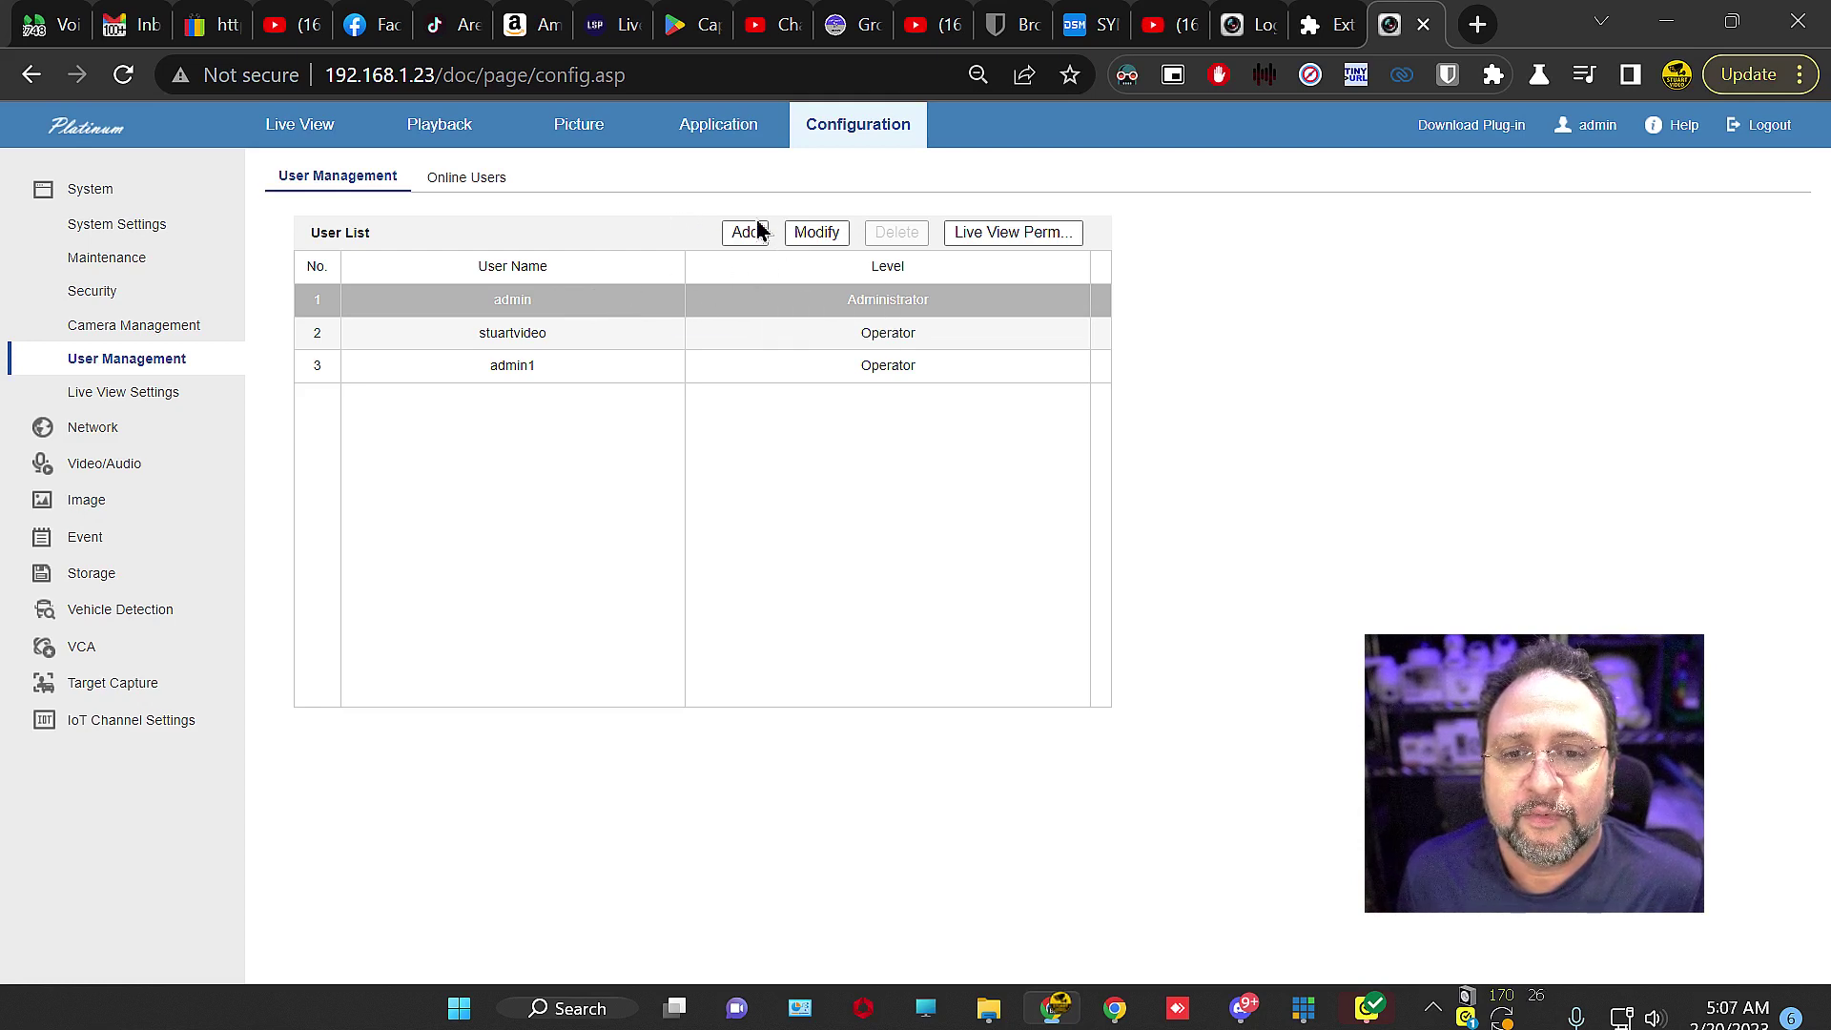
Open Modify for admin, enter the current password as Old Password, and select the prefilled New Password
left_click(809, 237)
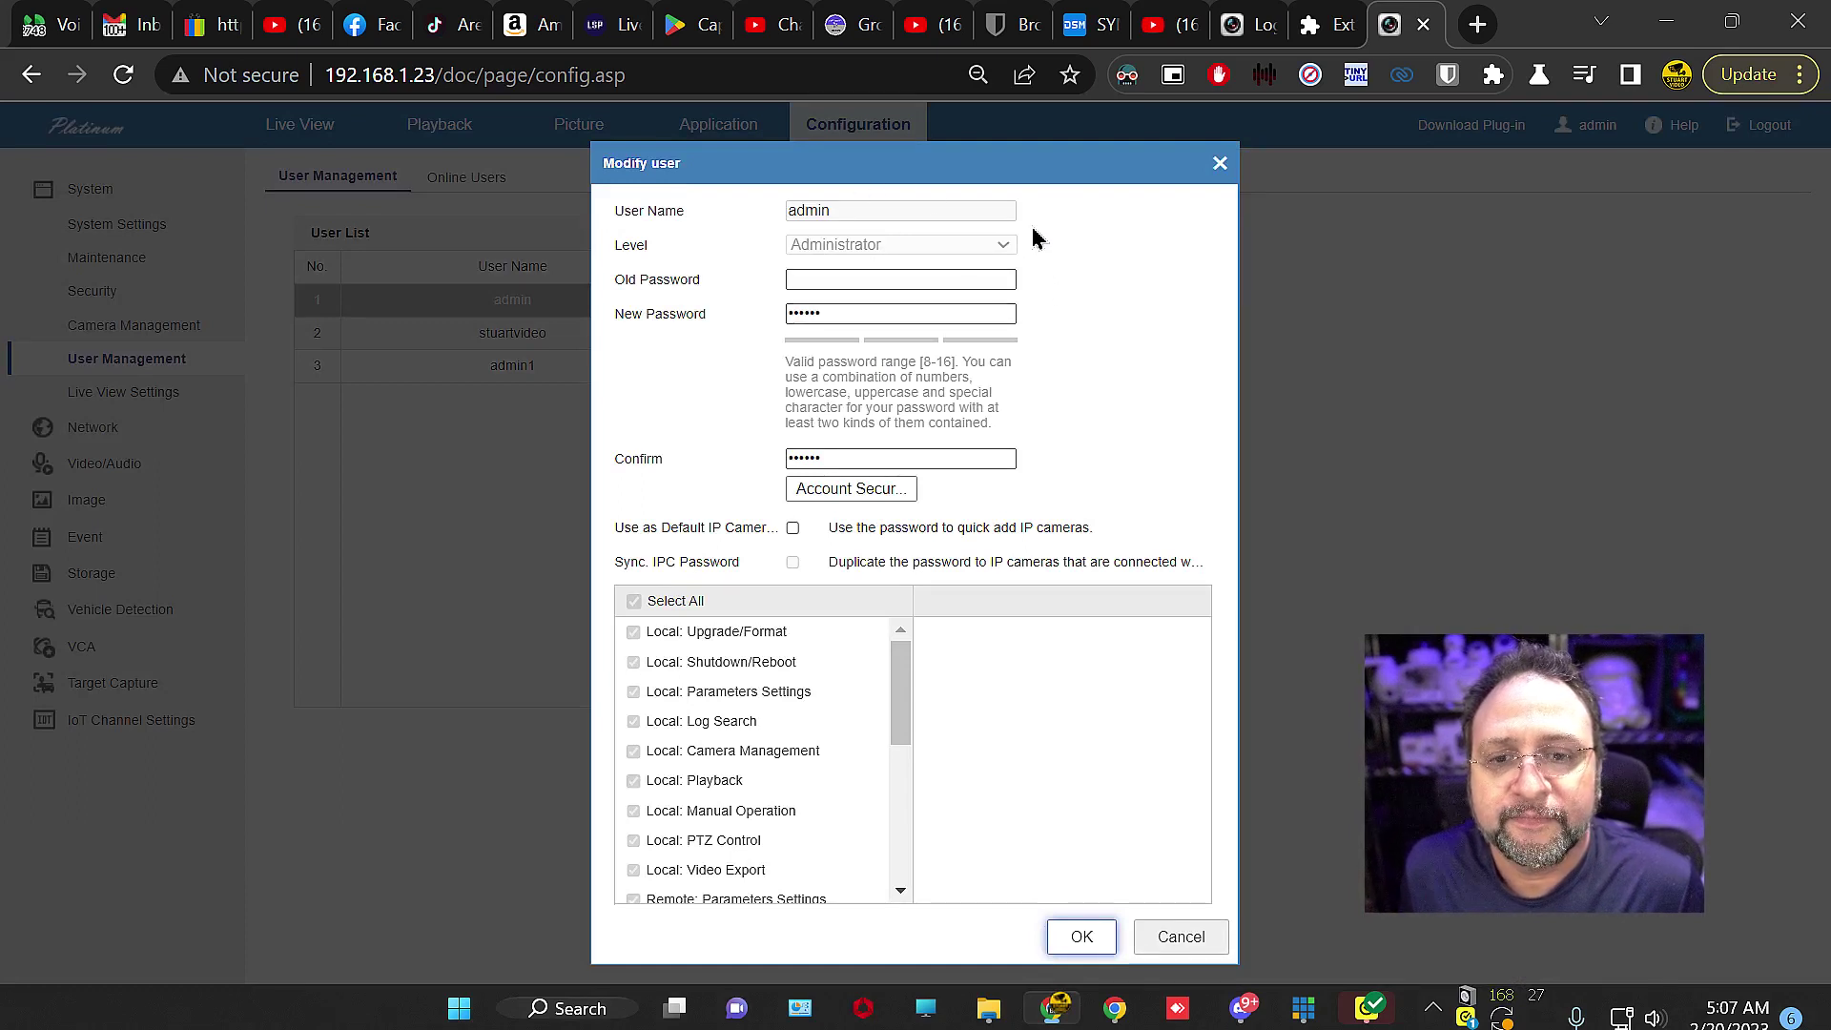
left_click(836, 276)
left_click(851, 276)
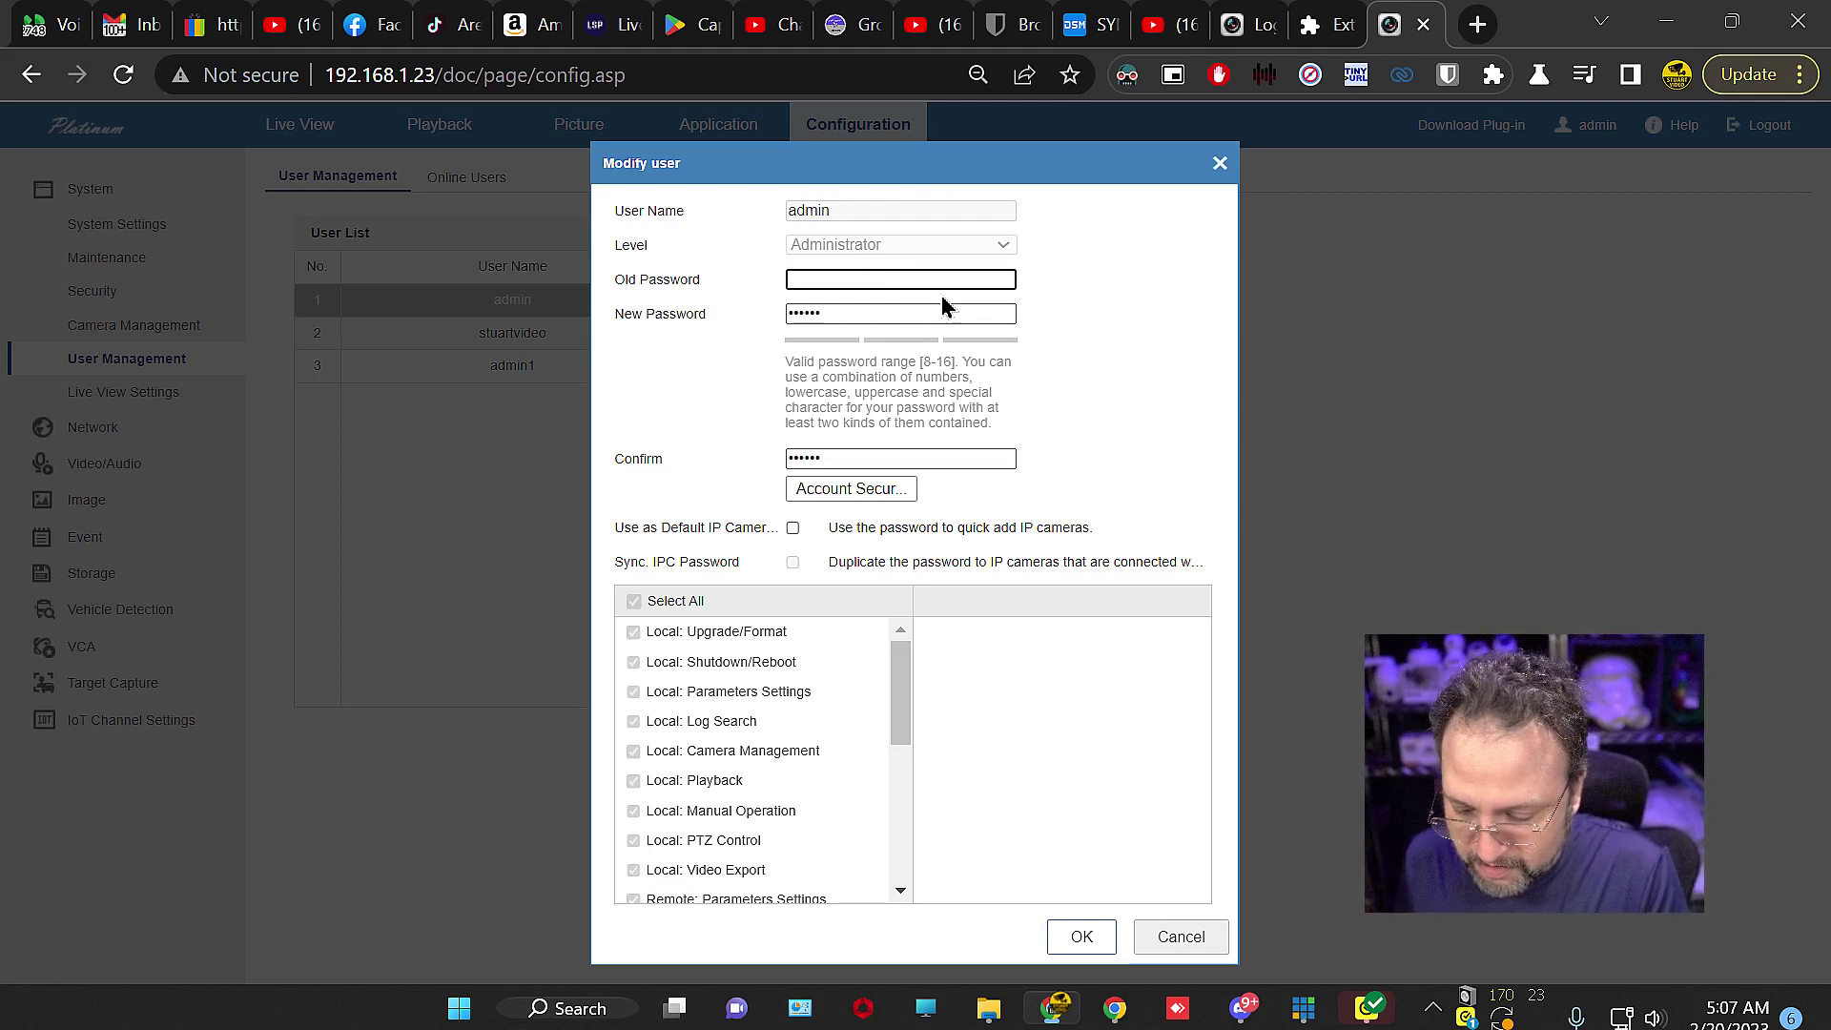
type("•••")
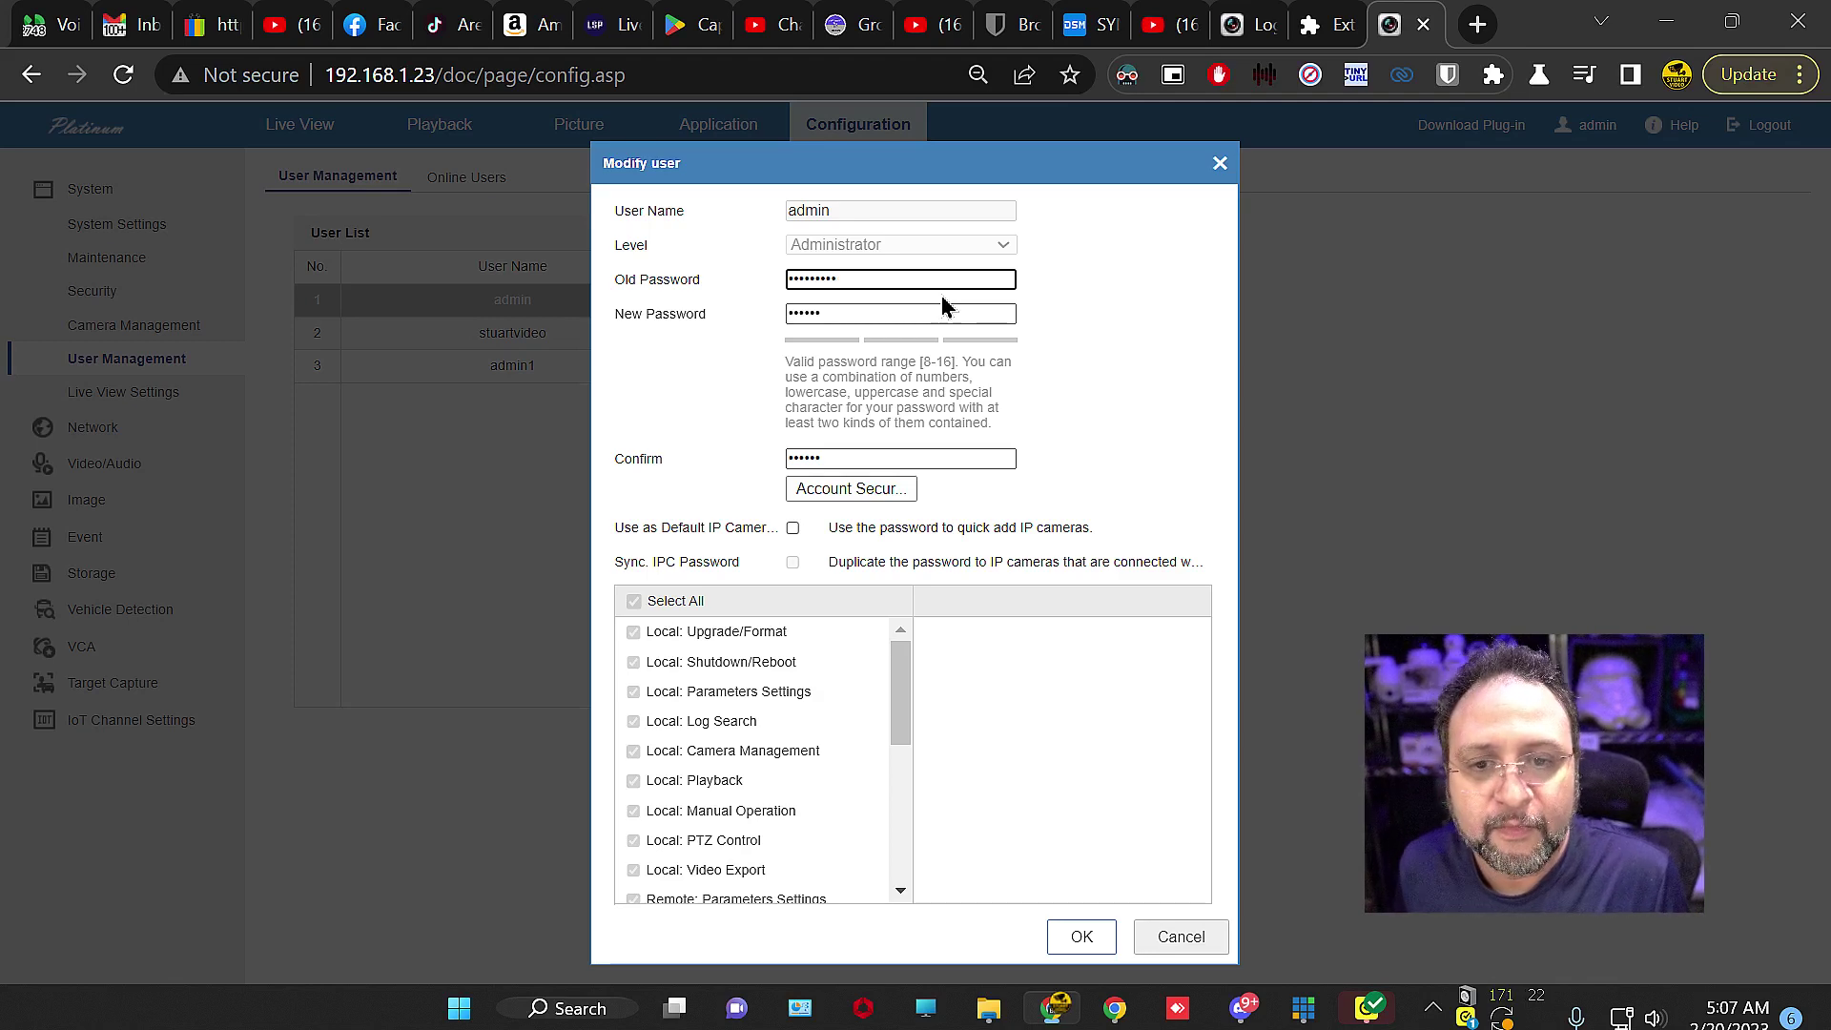
left_click(866, 316)
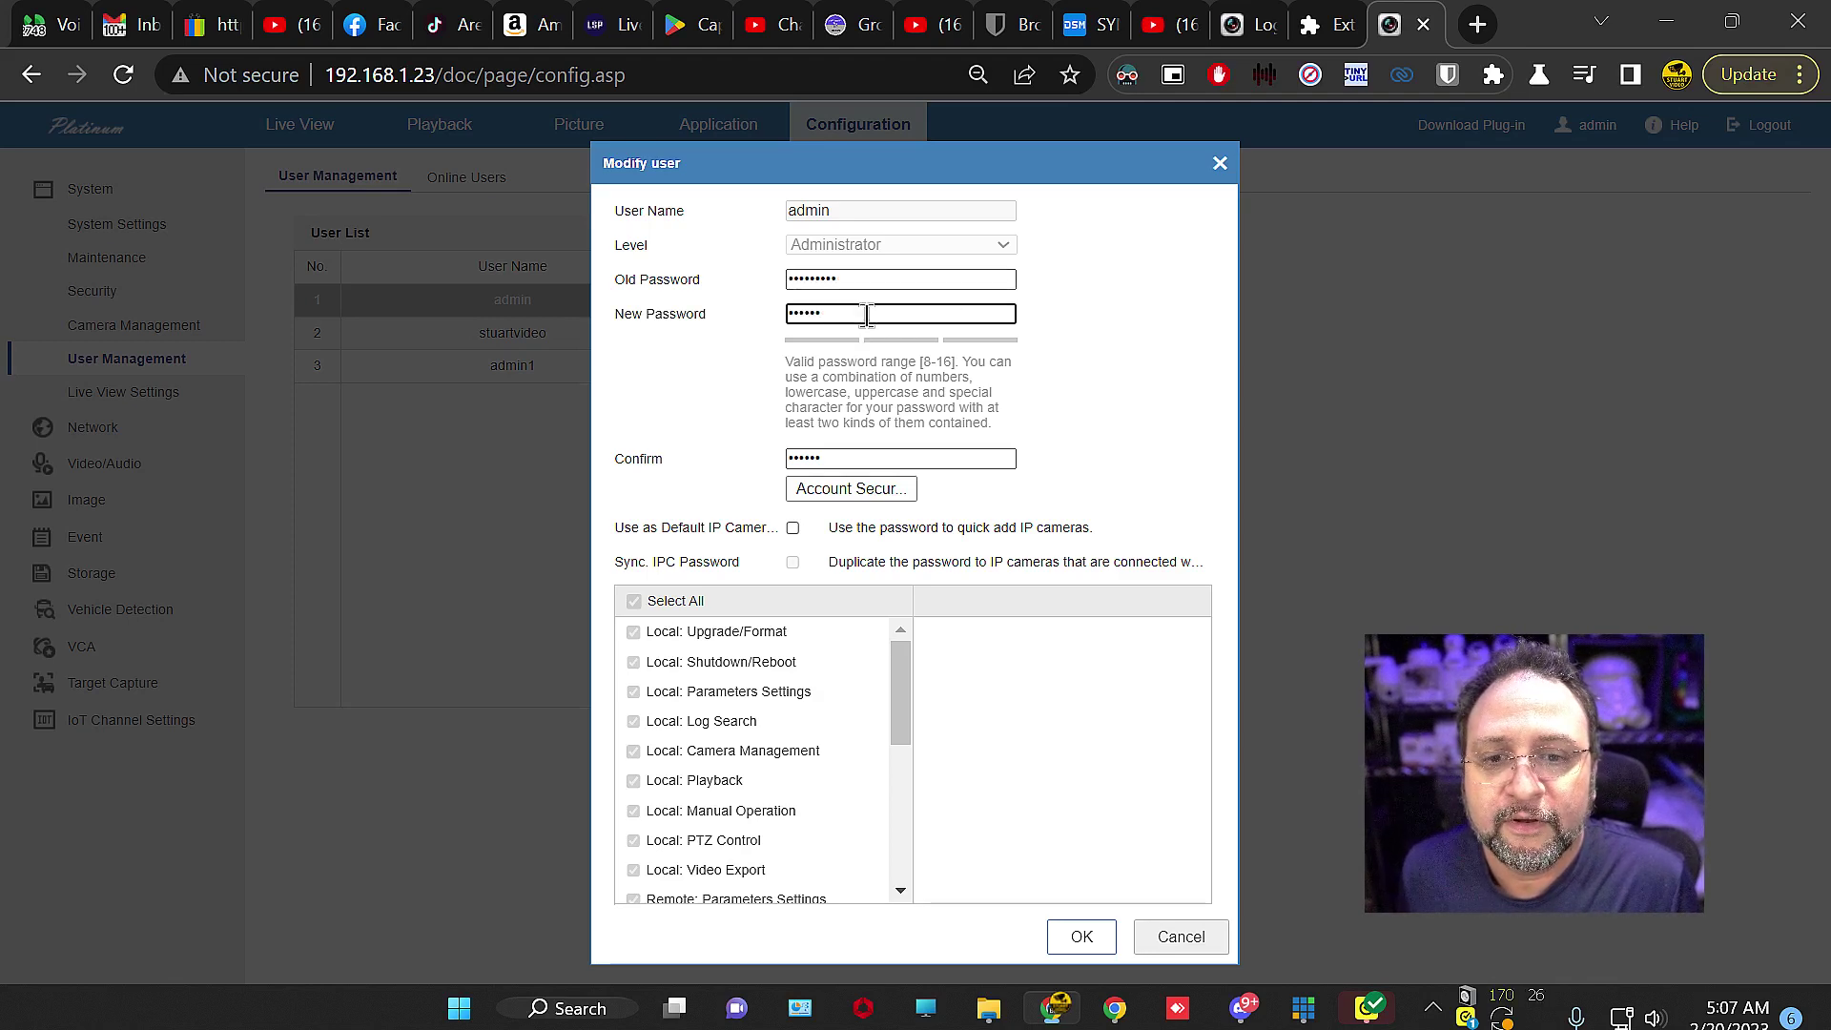
left_click_drag(866, 316, 790, 321)
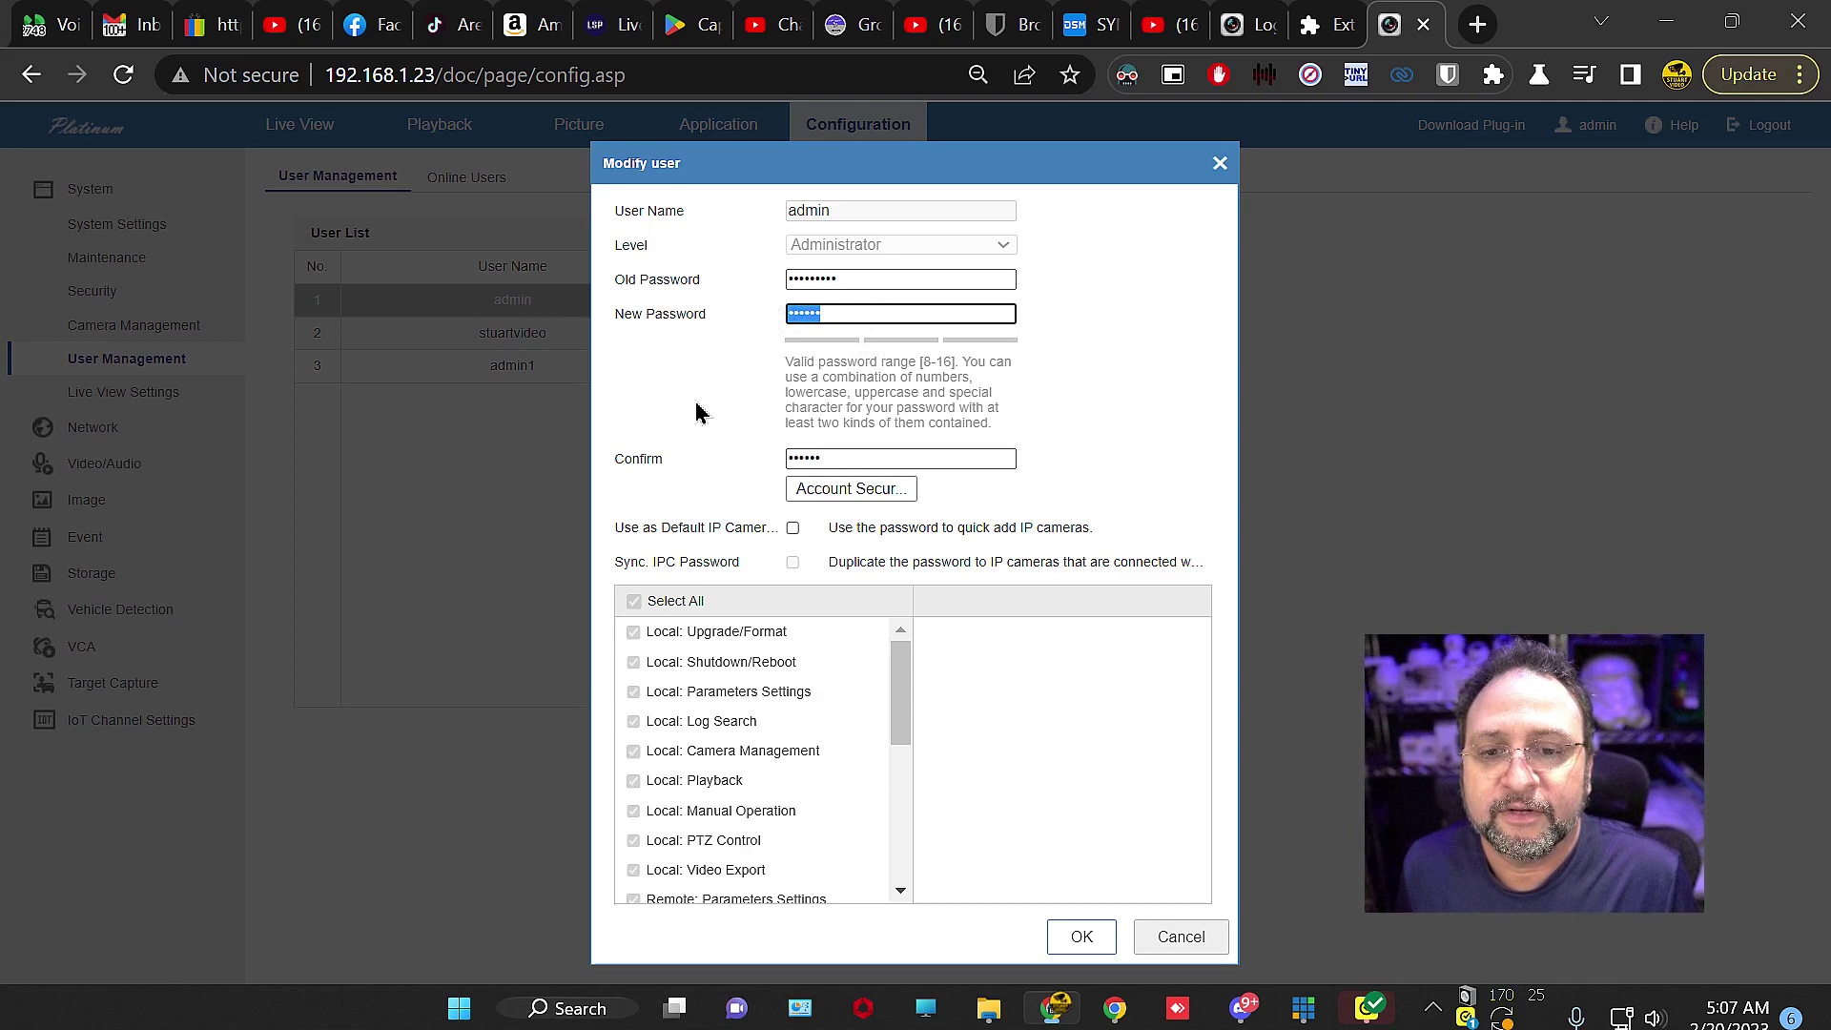
Replace the New Password contents with the new password and select the Confirm field's contents
key("BackSpace")
type("•••••")
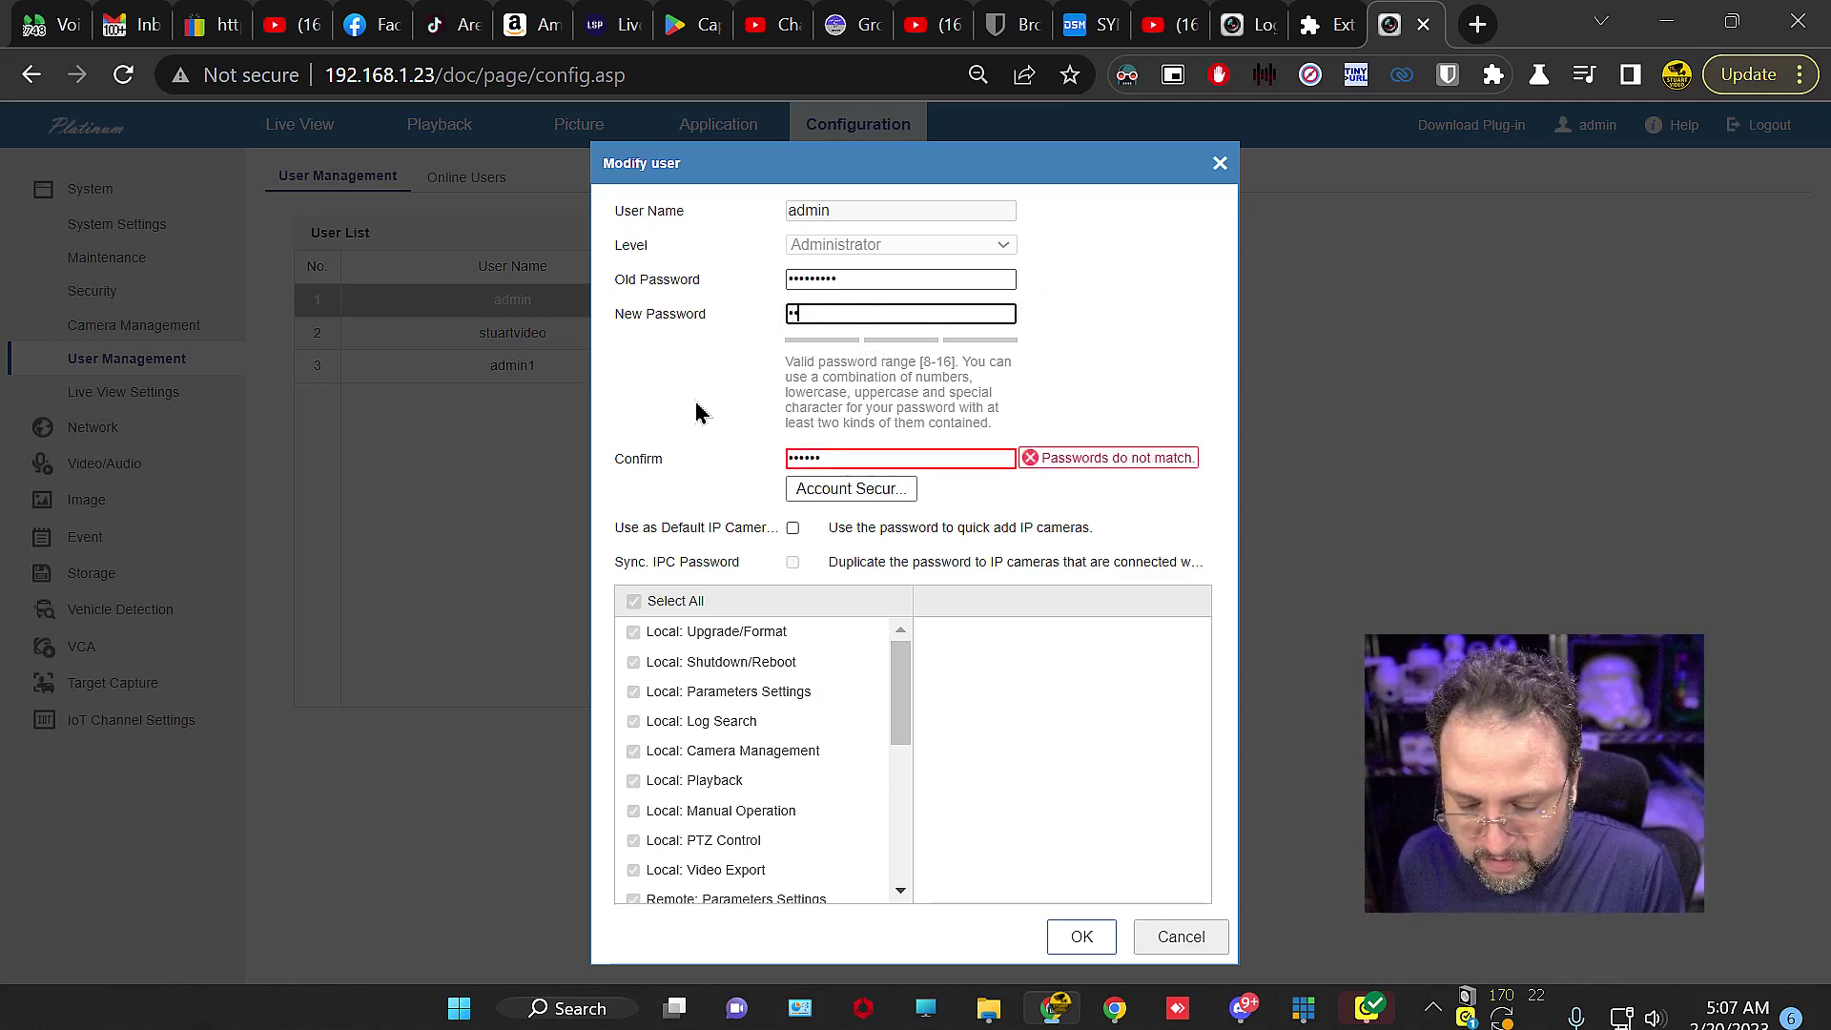
type("•••")
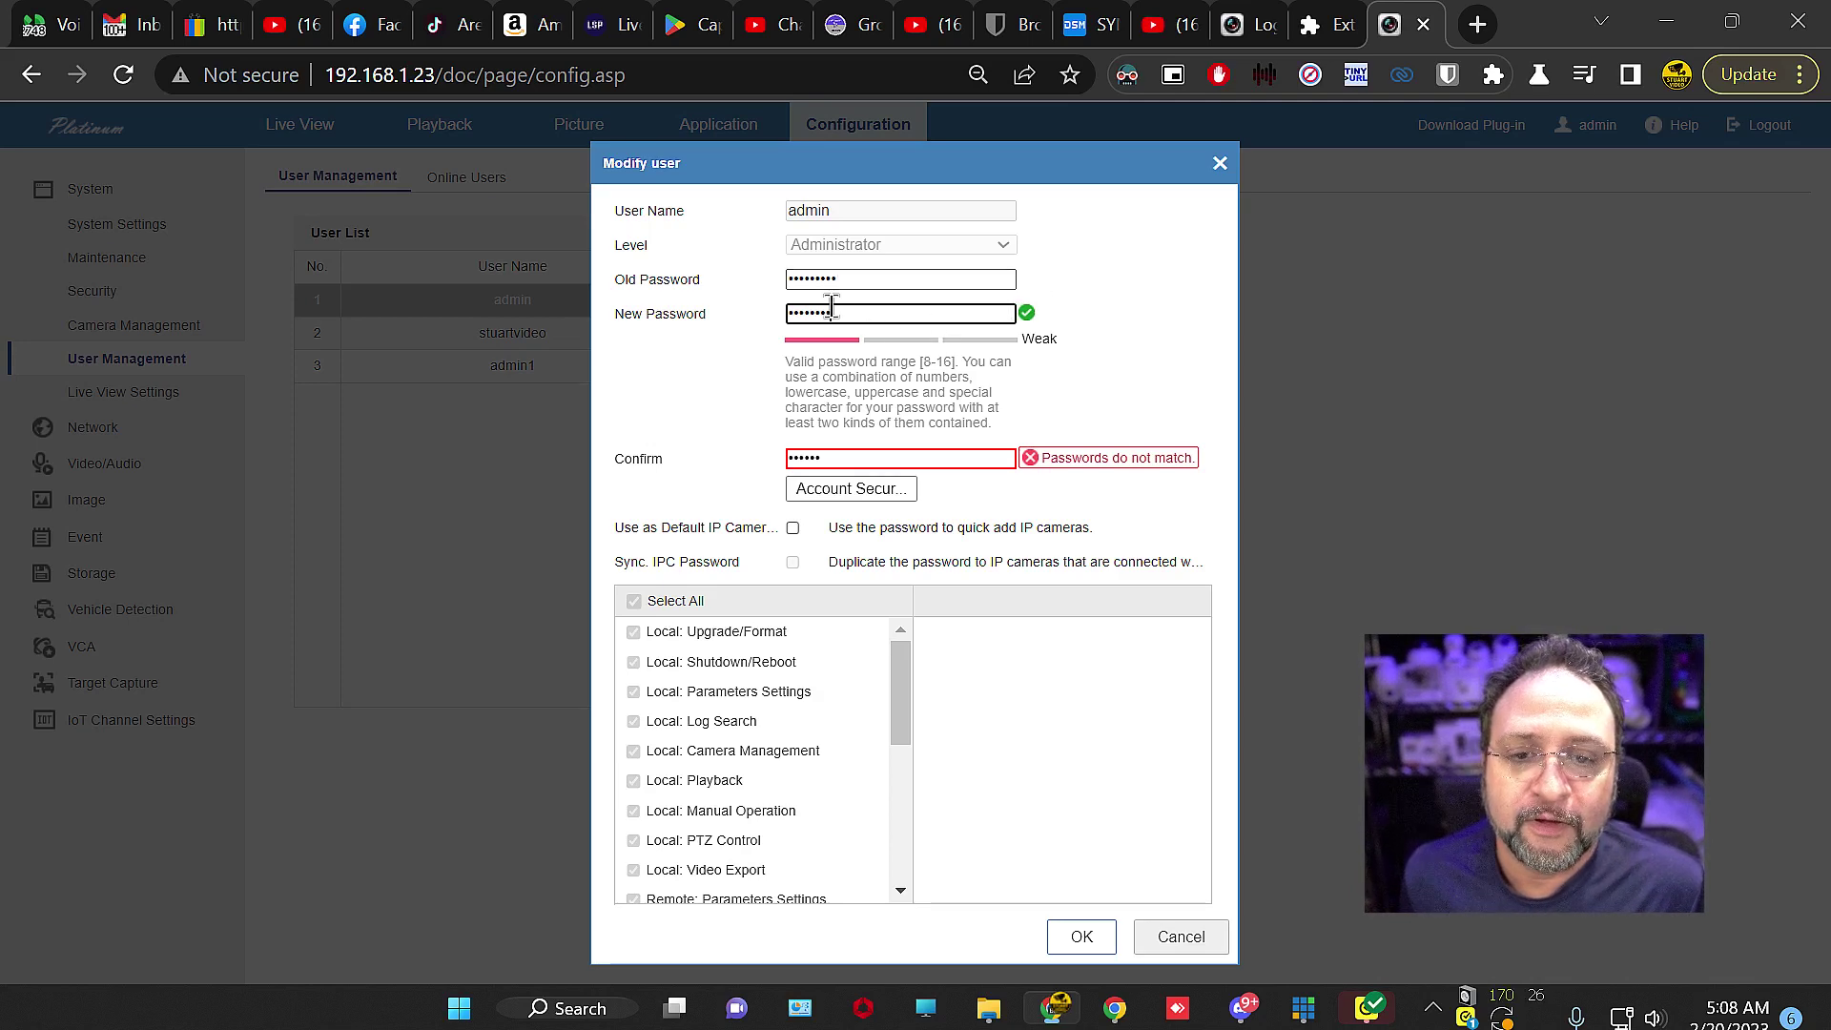
left_click(869, 460)
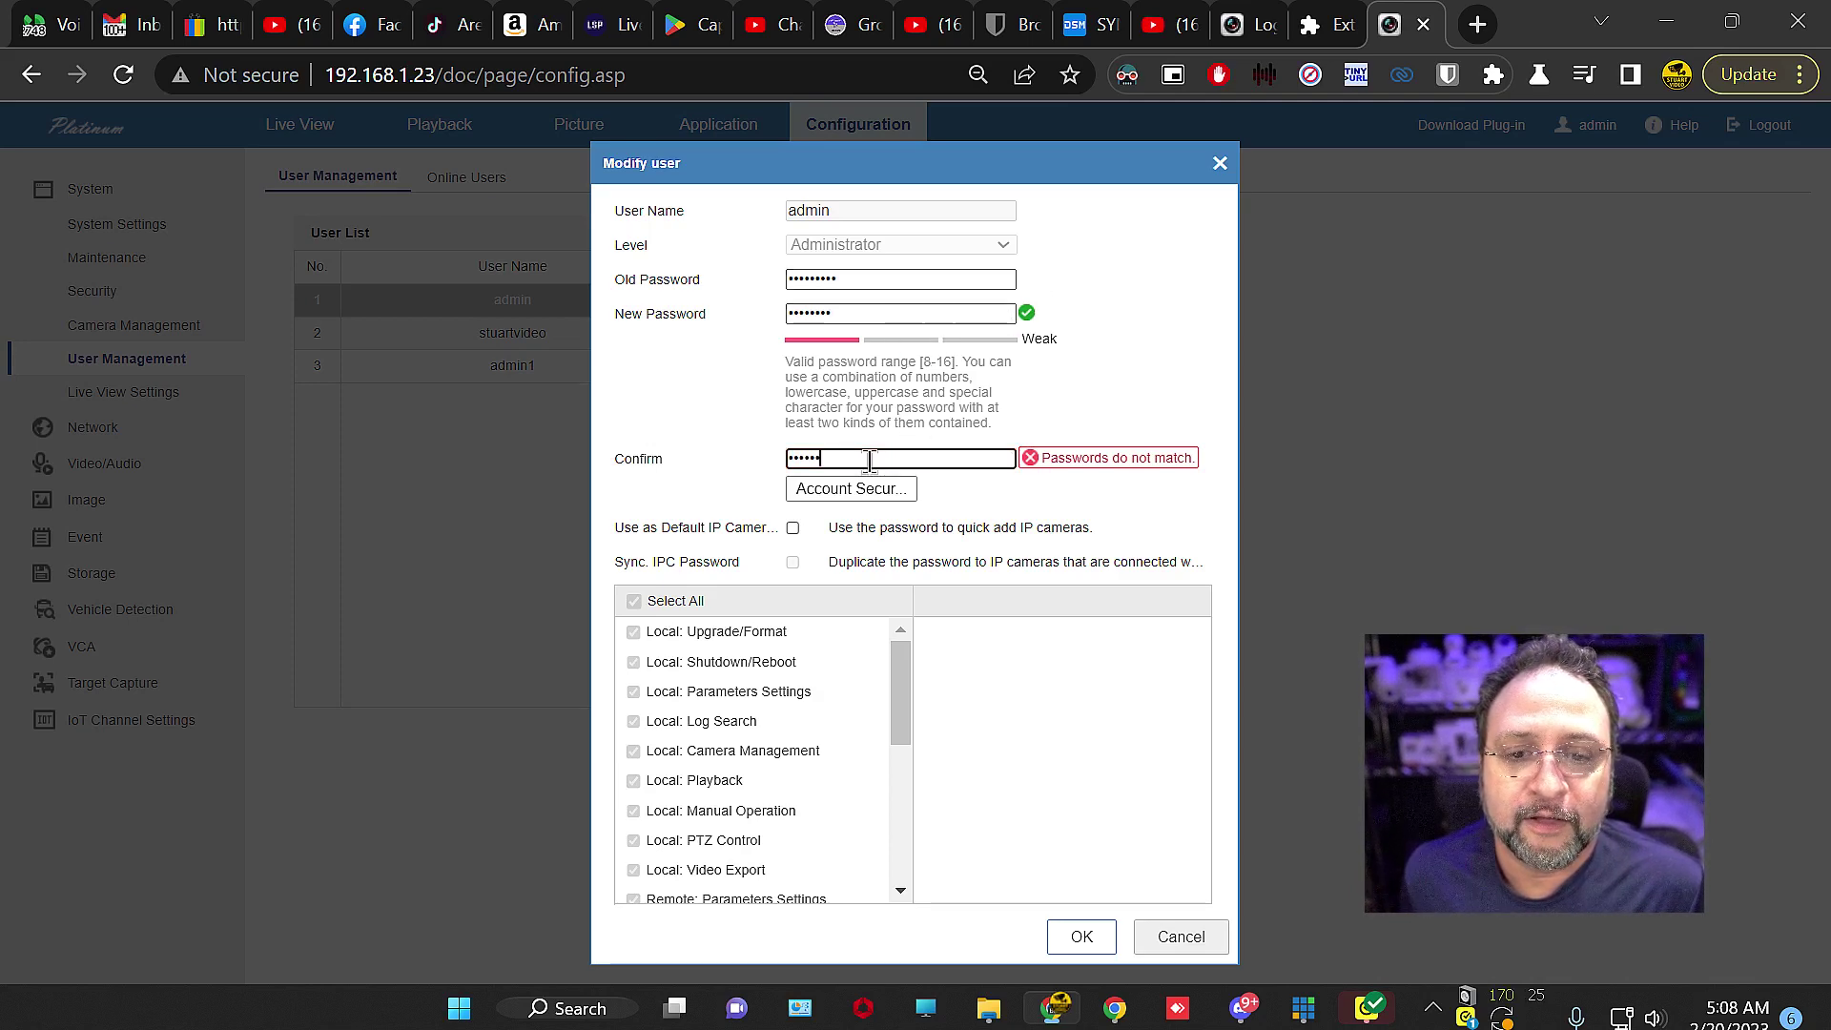
left_click_drag(869, 460, 701, 469)
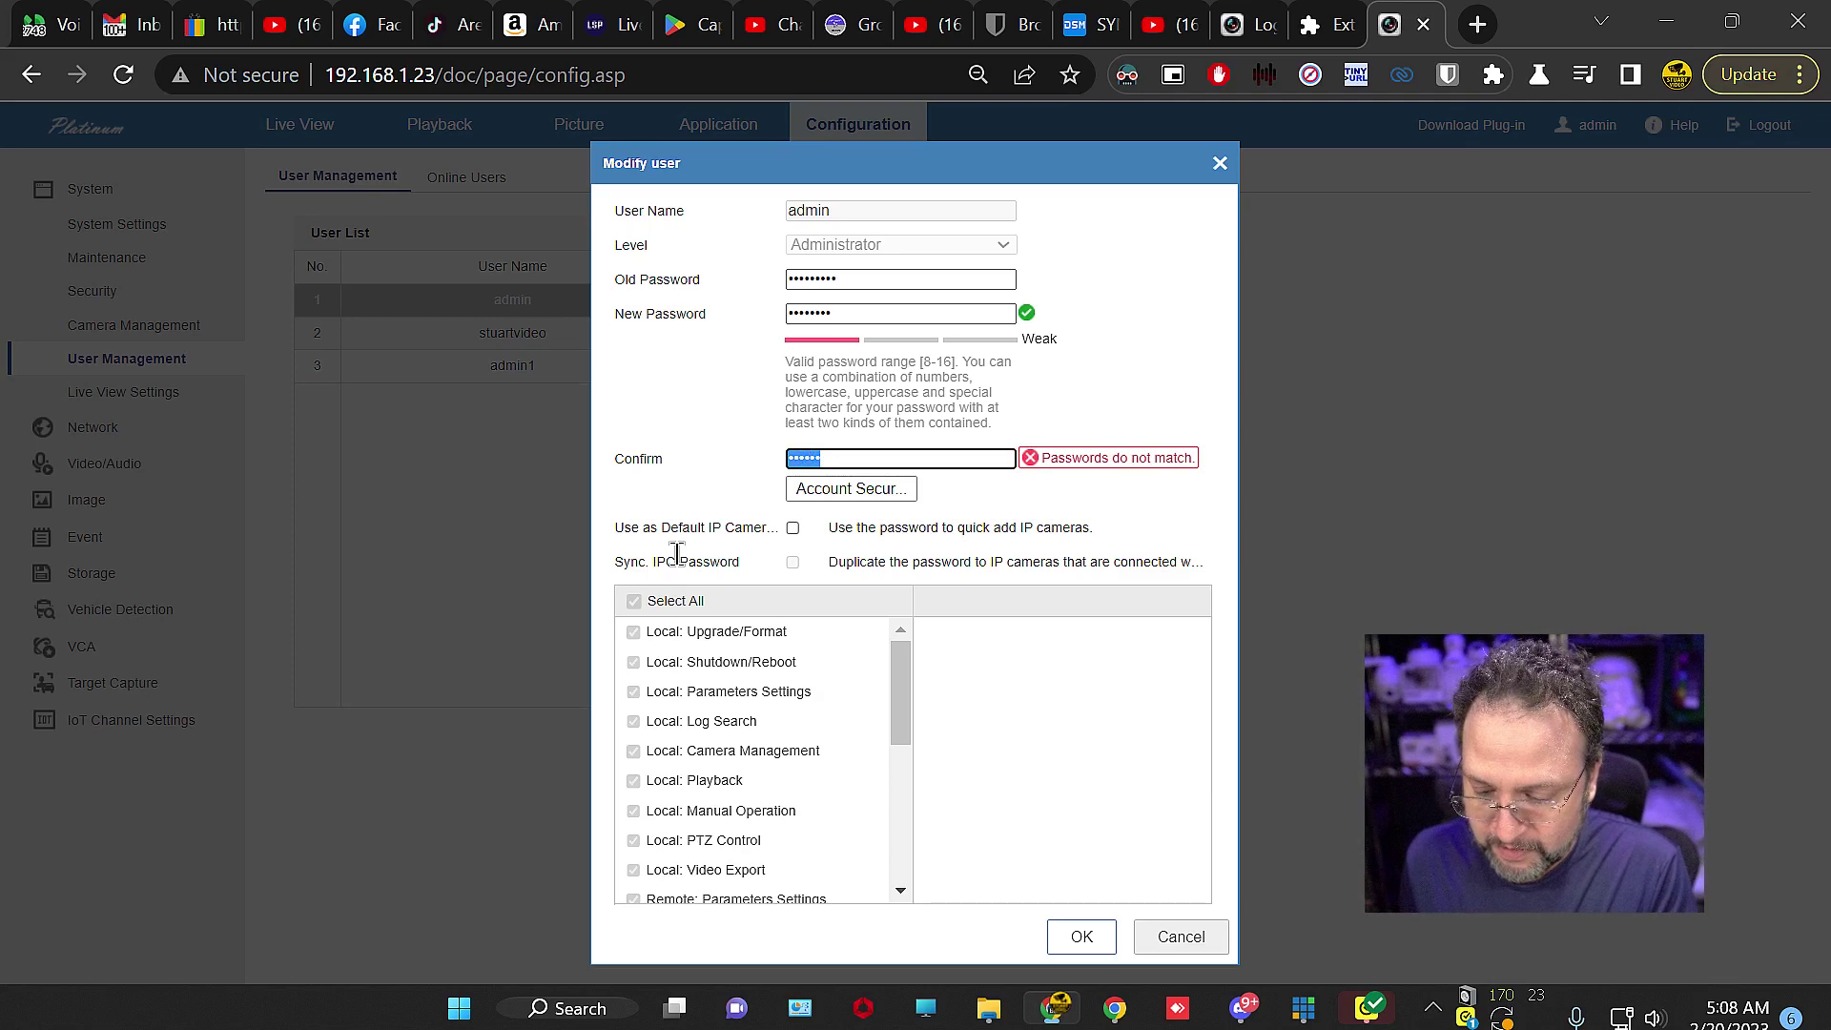
Retype the new password in the Confirm field, correcting it until it matches
type("••••••••")
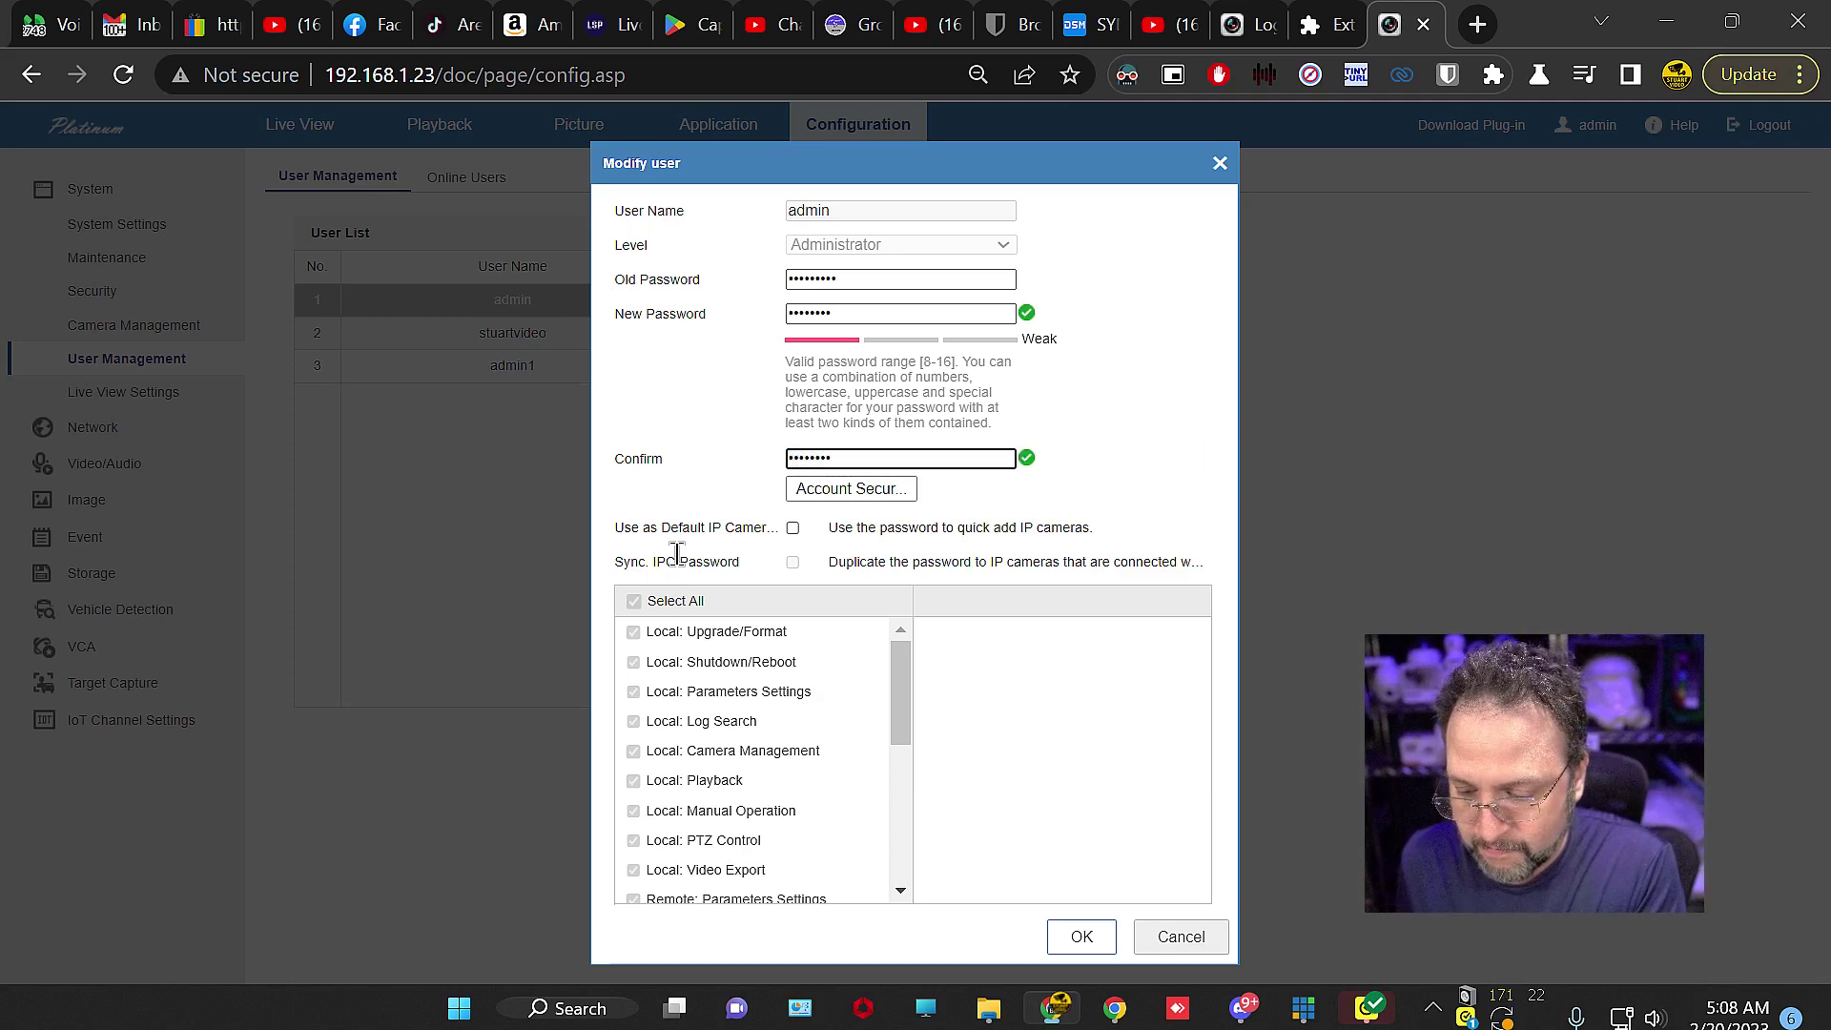
type("•")
key("BackSpace")
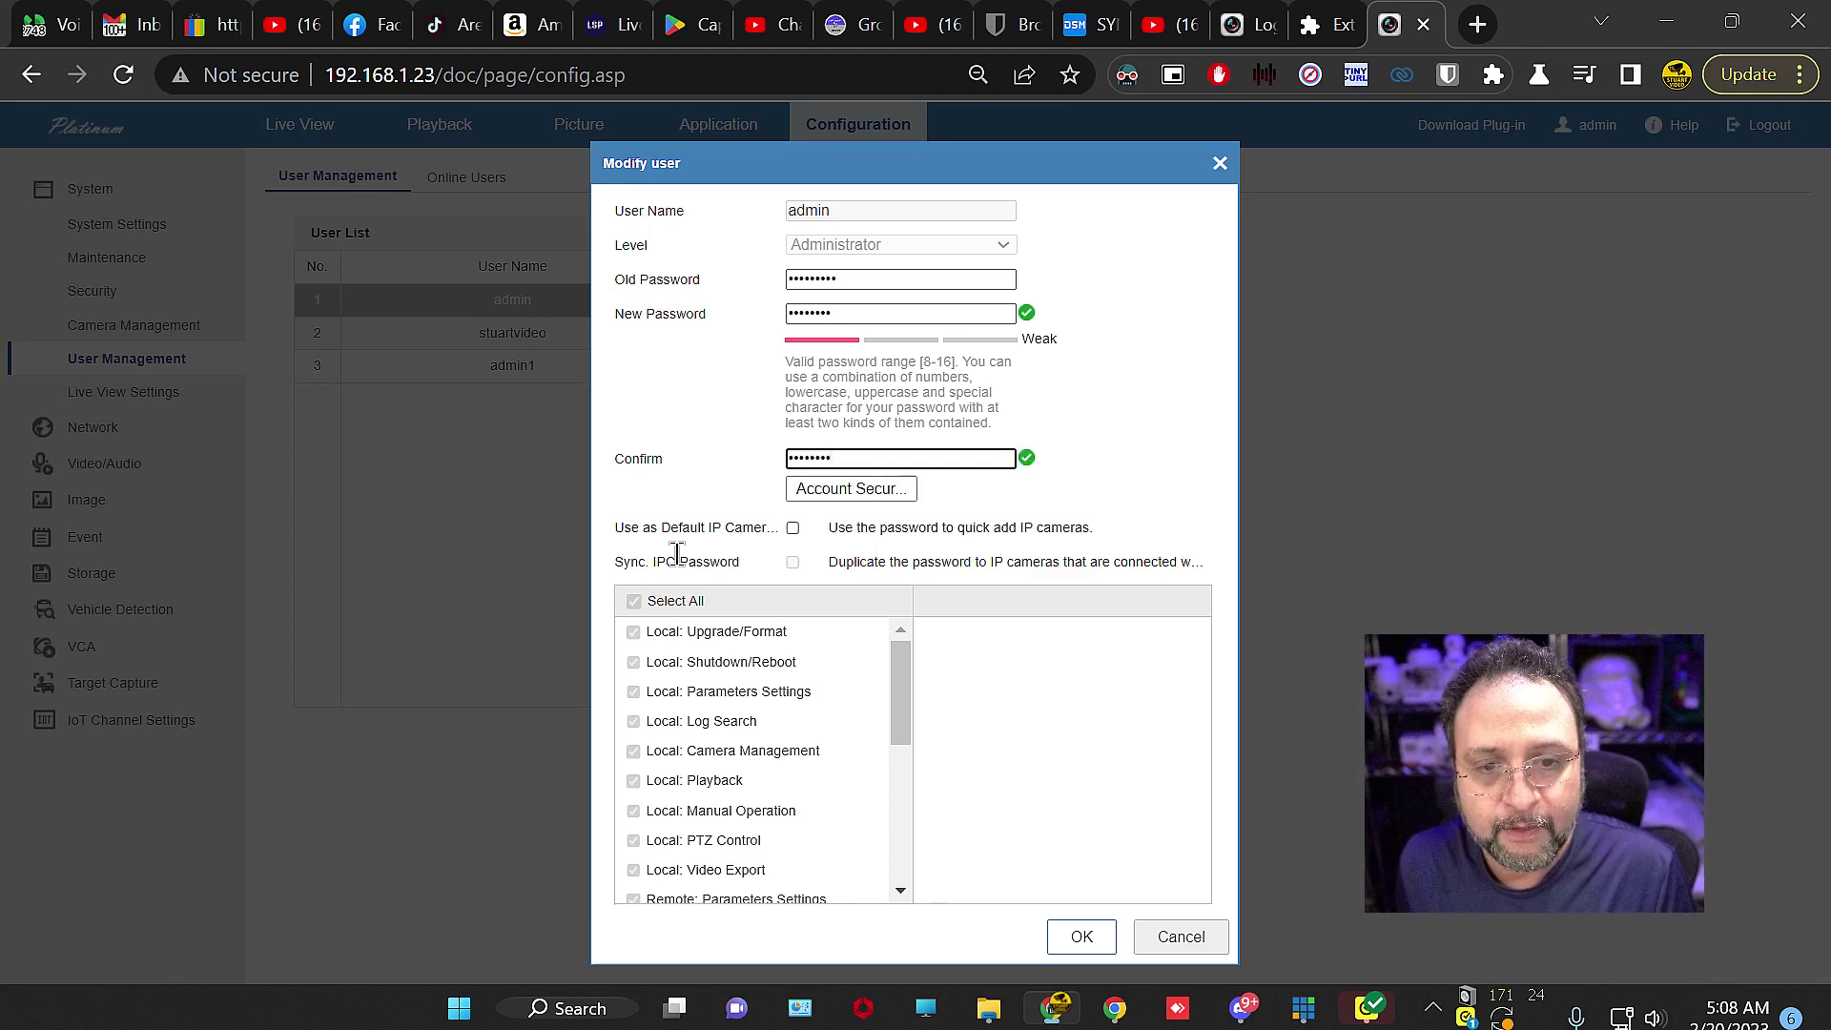
Click OK in the Modify user dialog and close the Save succeeded notice
left_click(1080, 939)
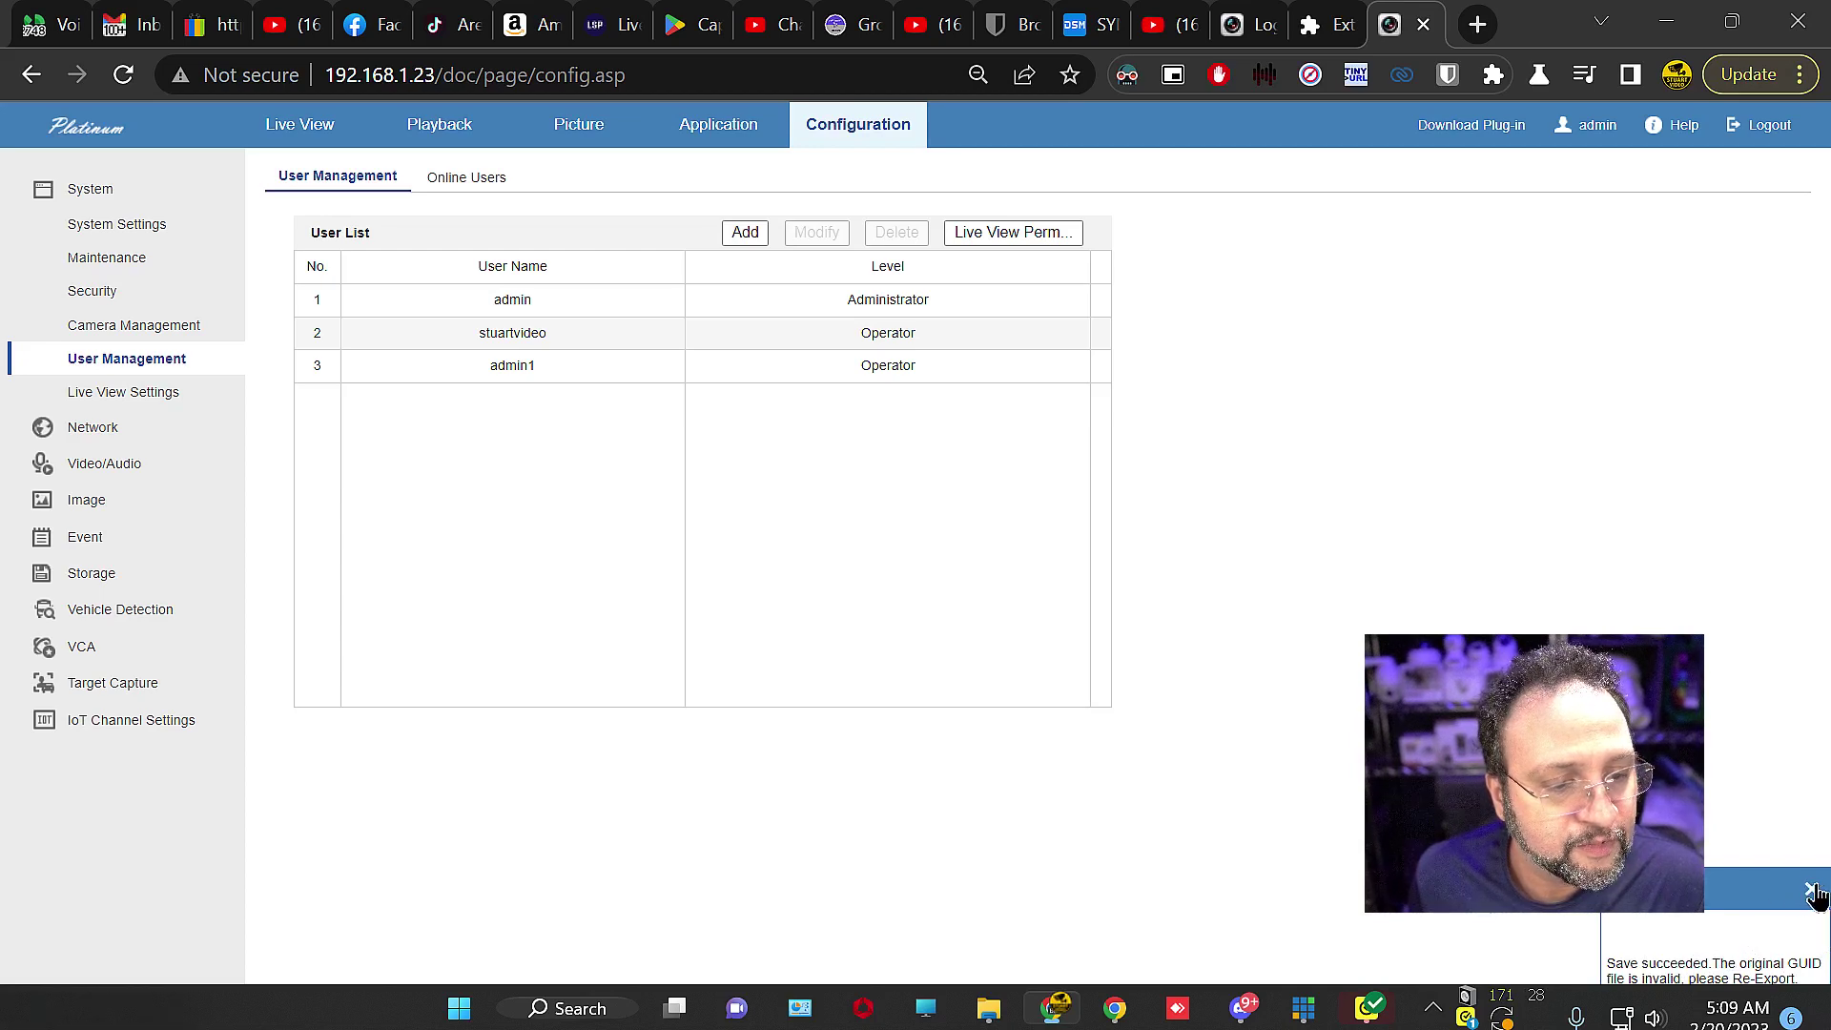
left_click(1811, 894)
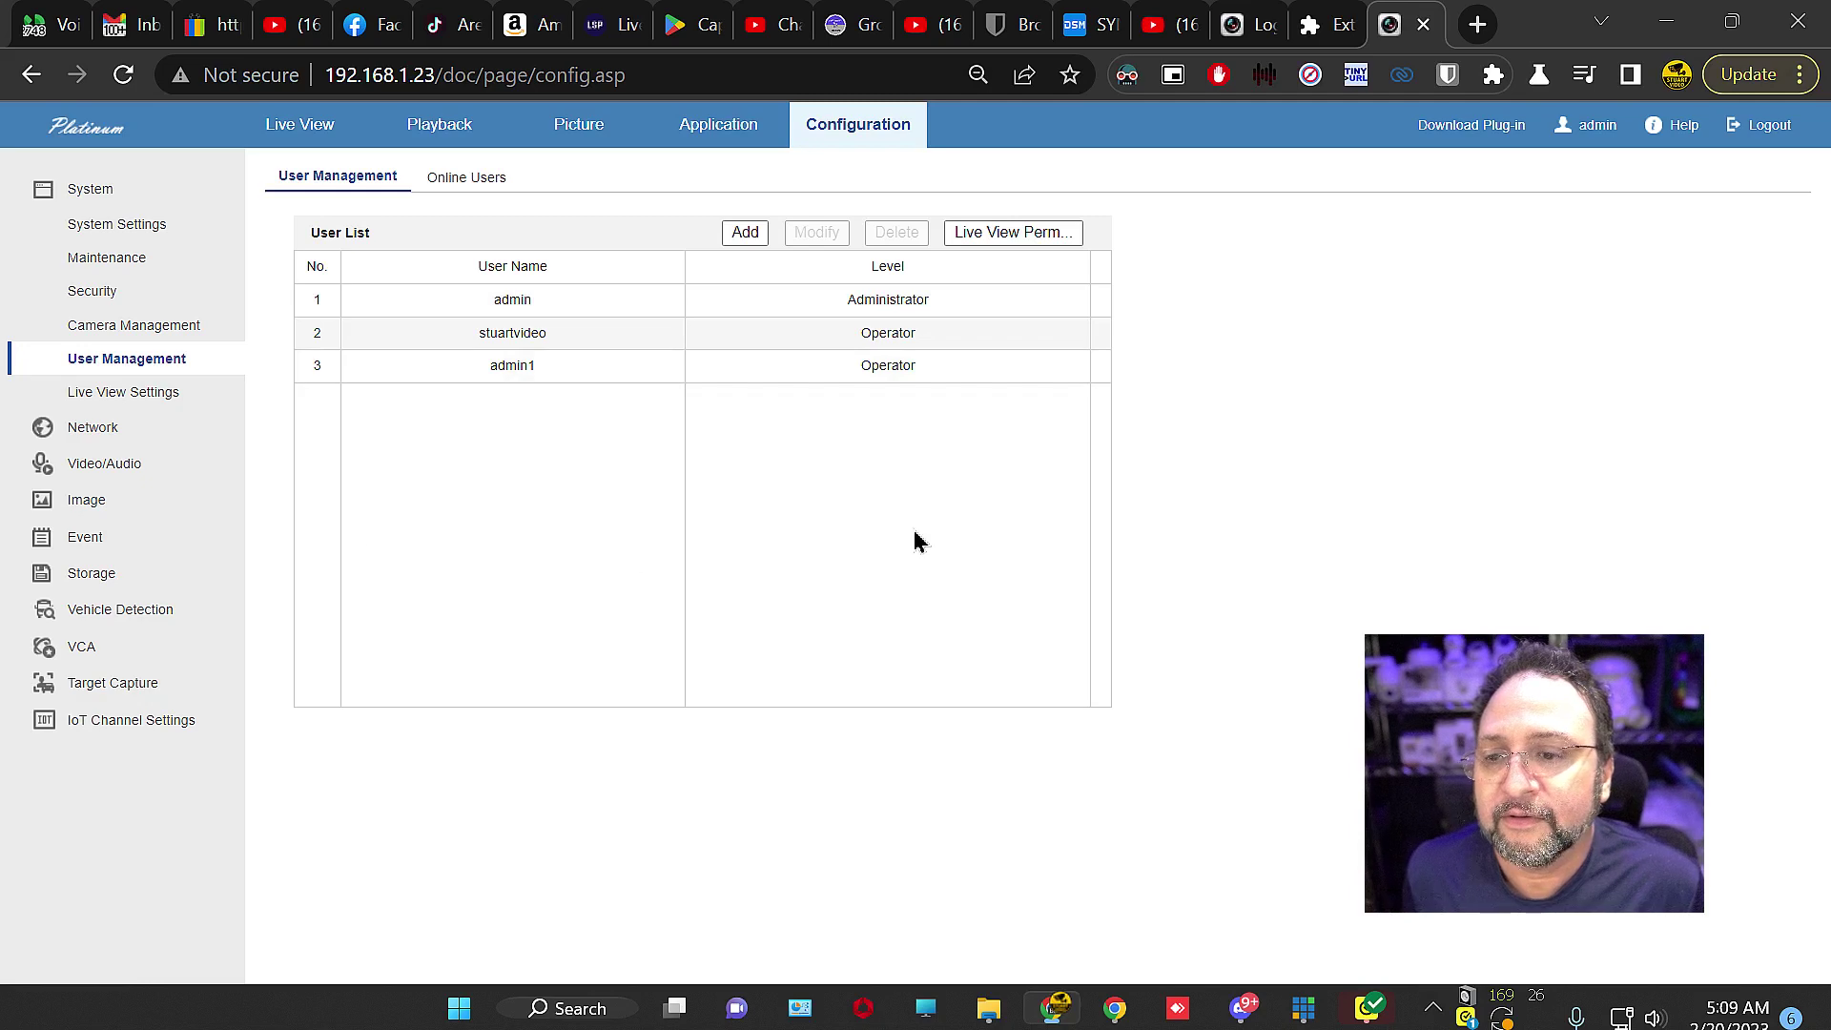
Log out via the top-right Logout button and confirm with OK in the Logout? dialog
left_click(1768, 127)
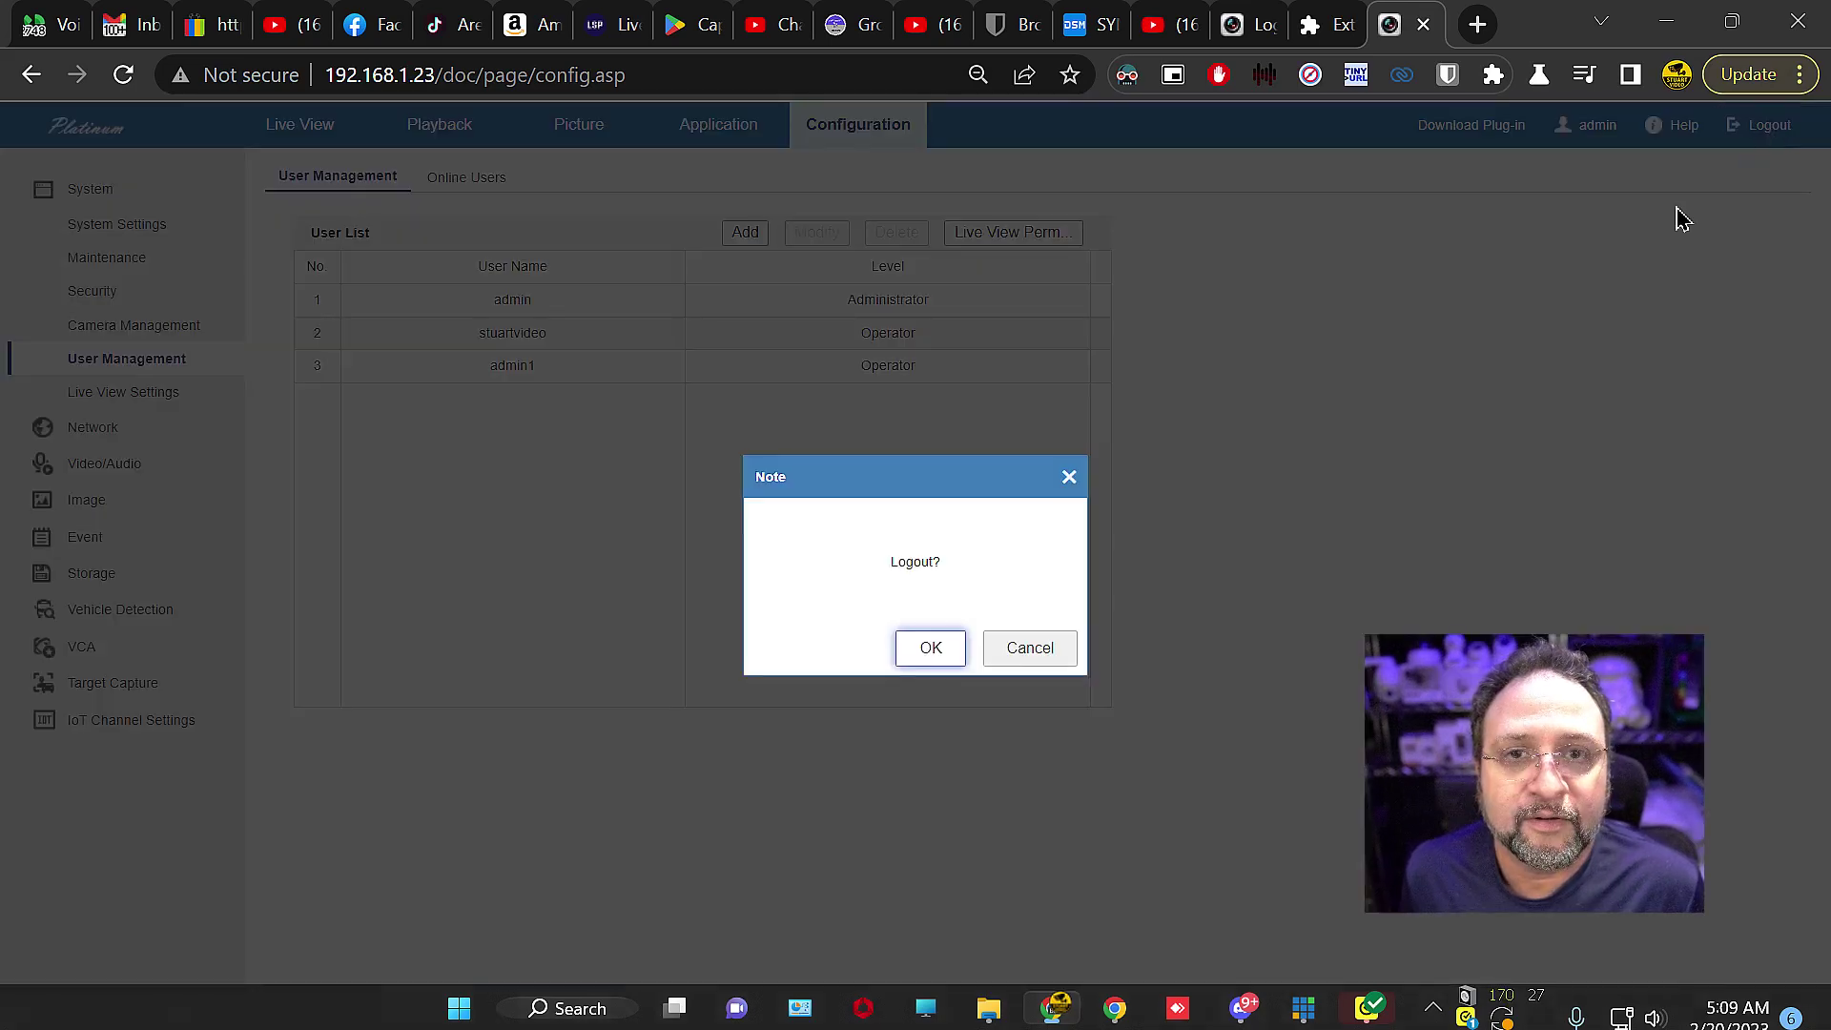
left_click(931, 649)
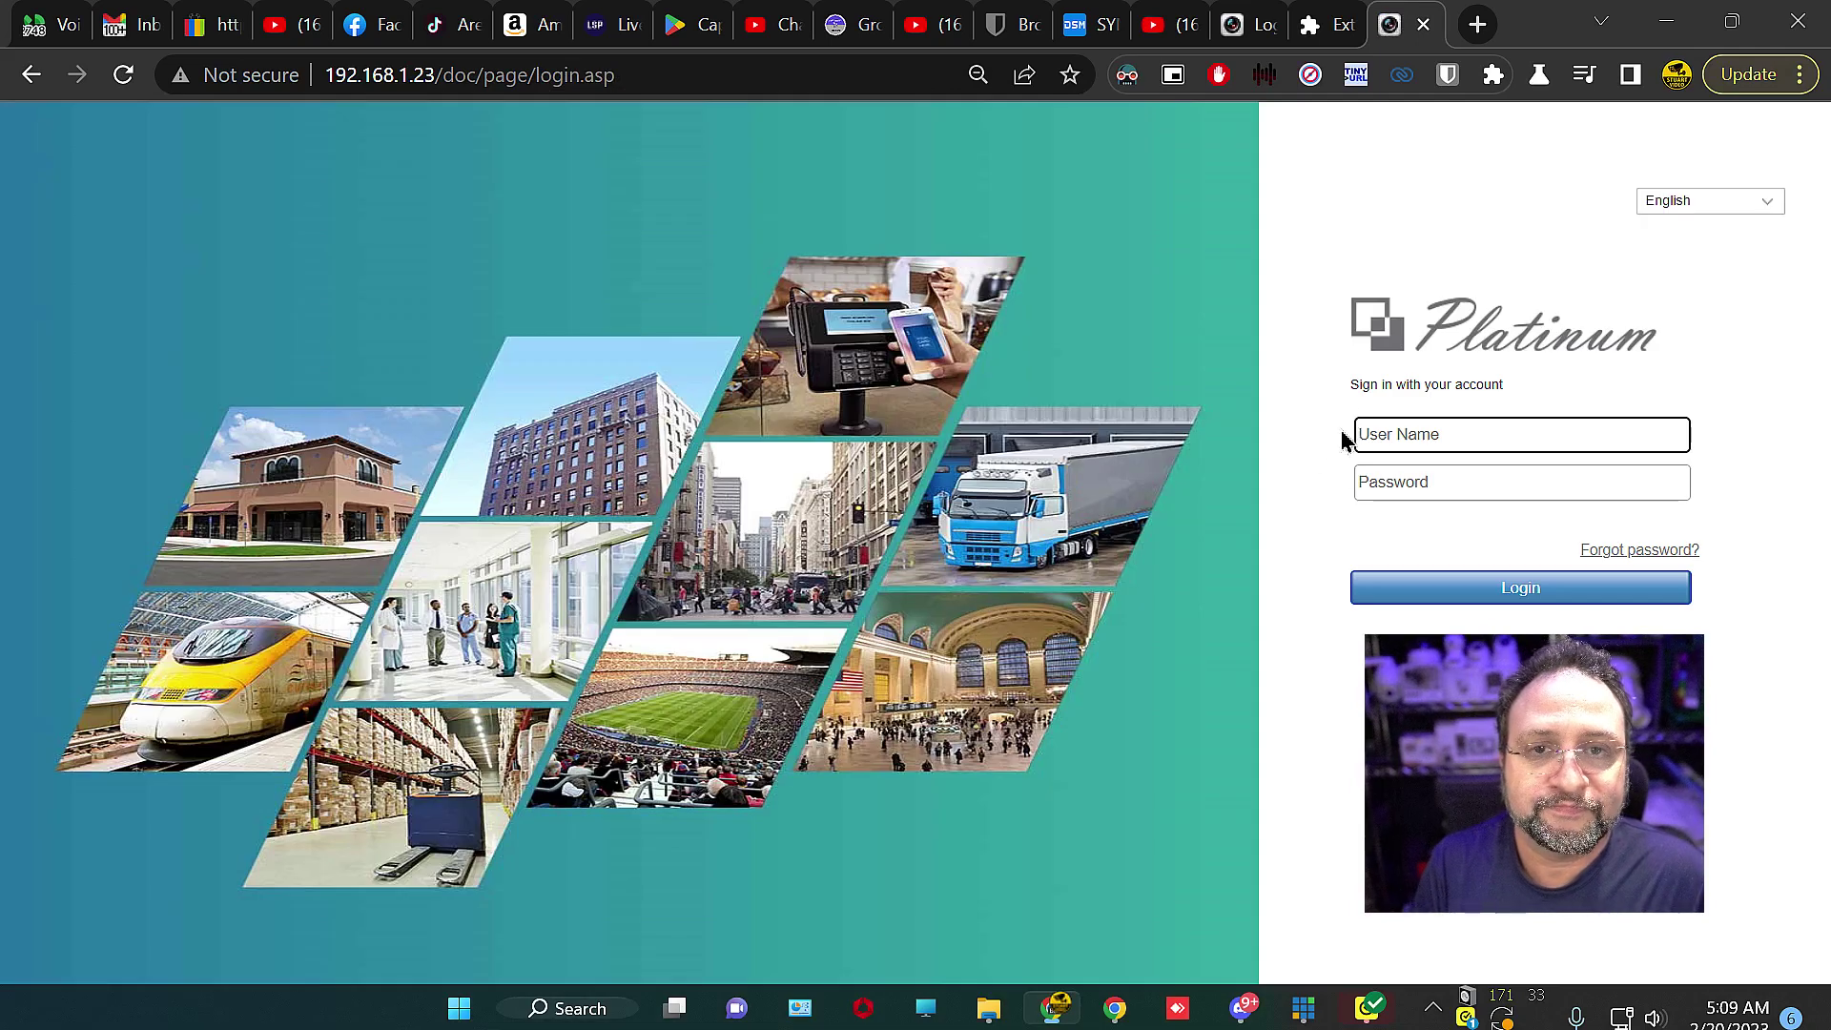